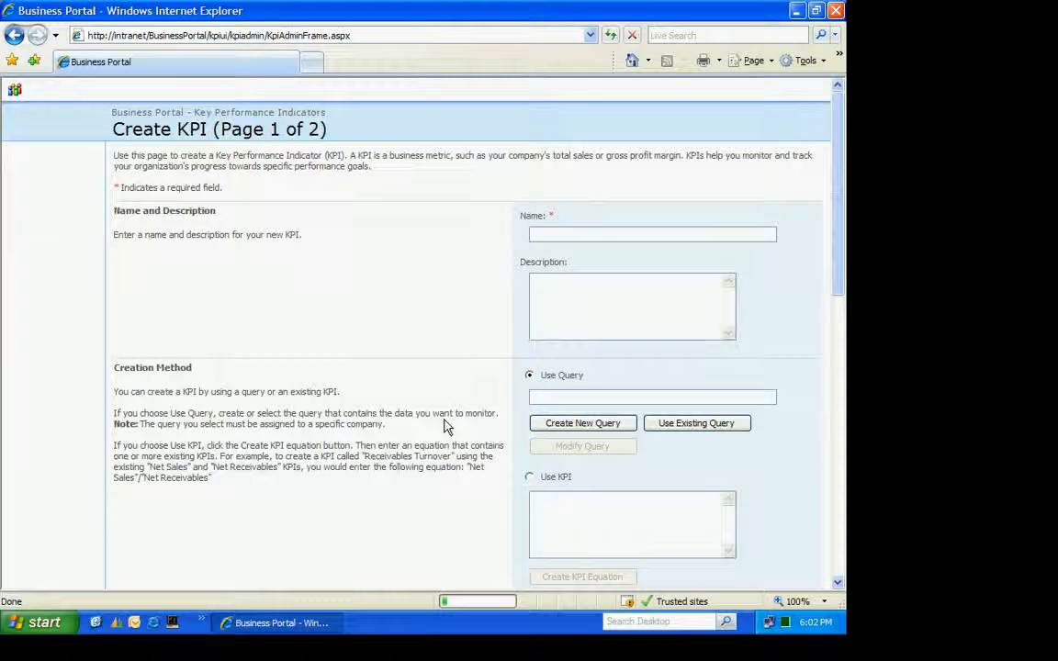
# Name the KPI "Operating" and start a new query using the LedgerTransactionSummary - All data permission
pyautogui.write('erating')
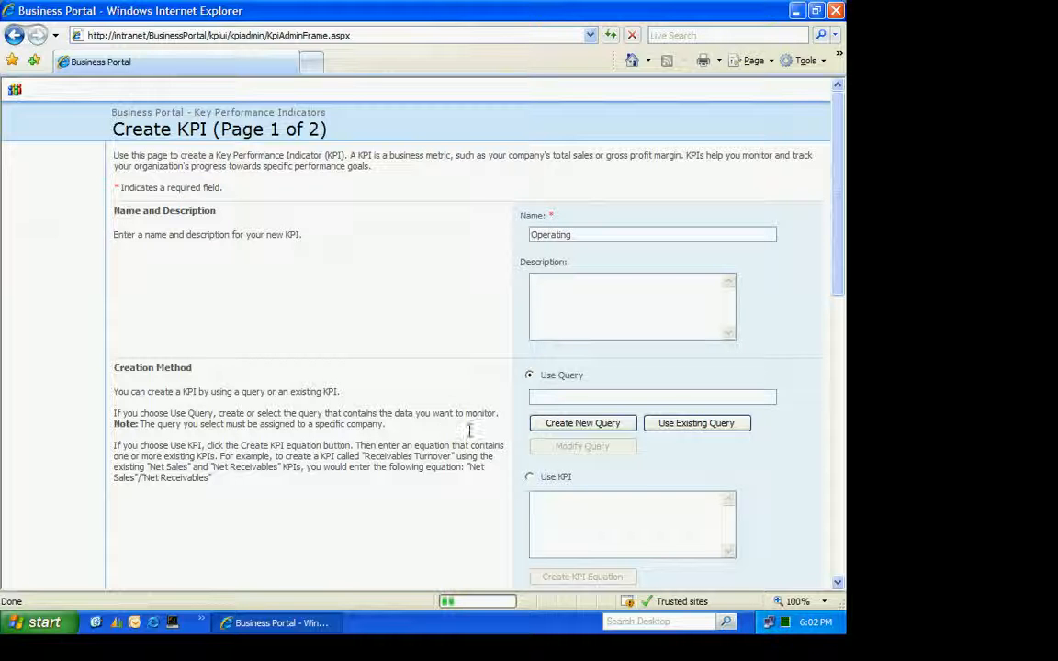
pyautogui.click(582, 424)
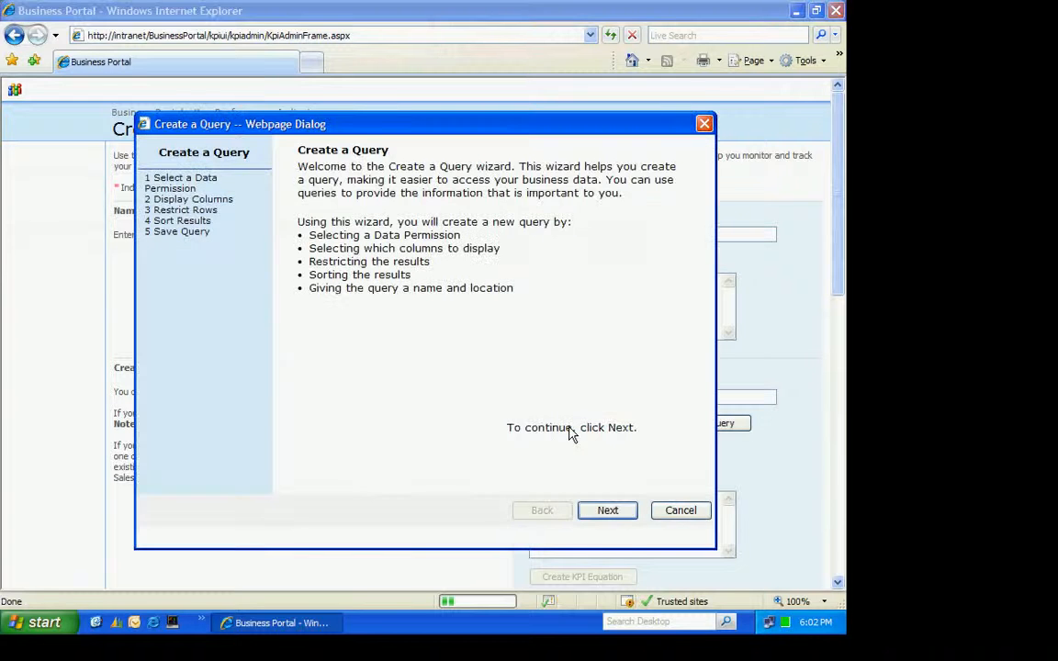
pyautogui.click(604, 514)
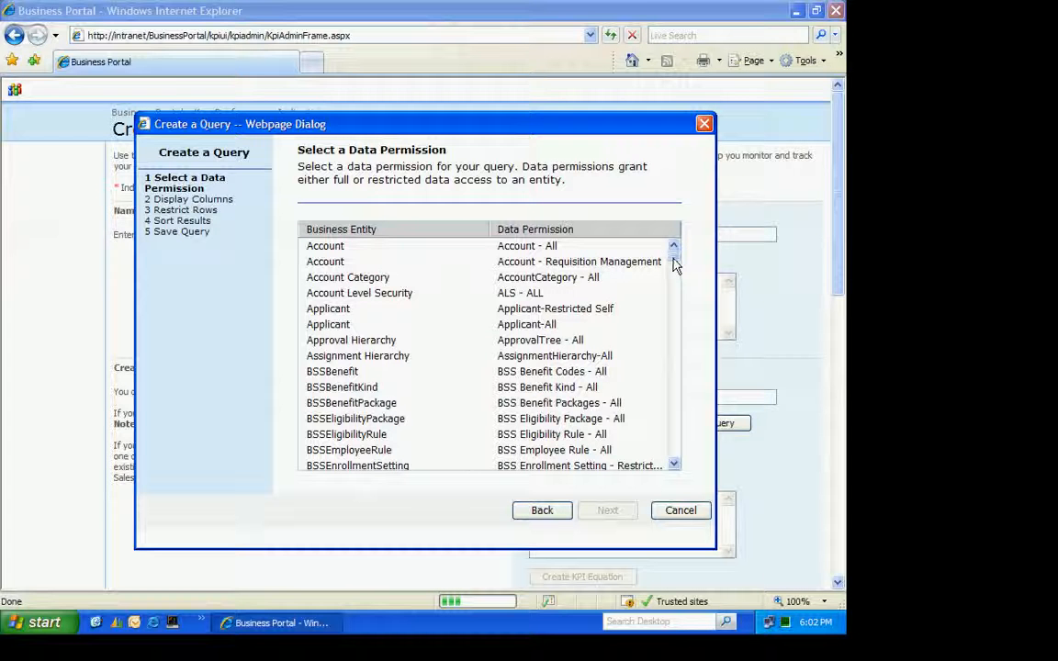
pyautogui.moveTo(675, 266); pyautogui.dragTo(675, 332)
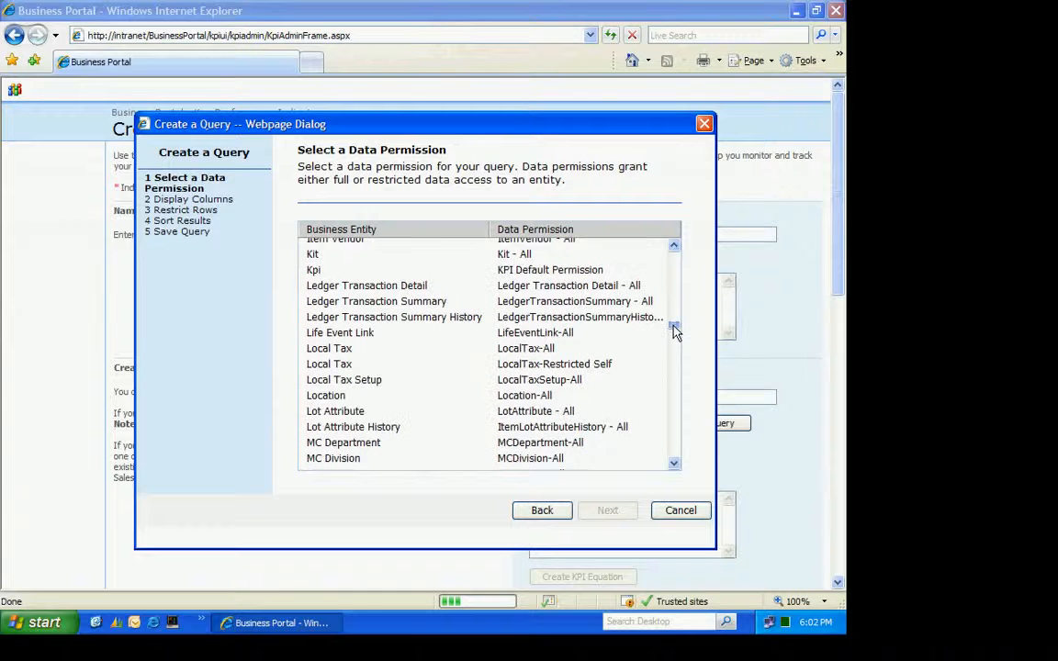
pyautogui.click(404, 303)
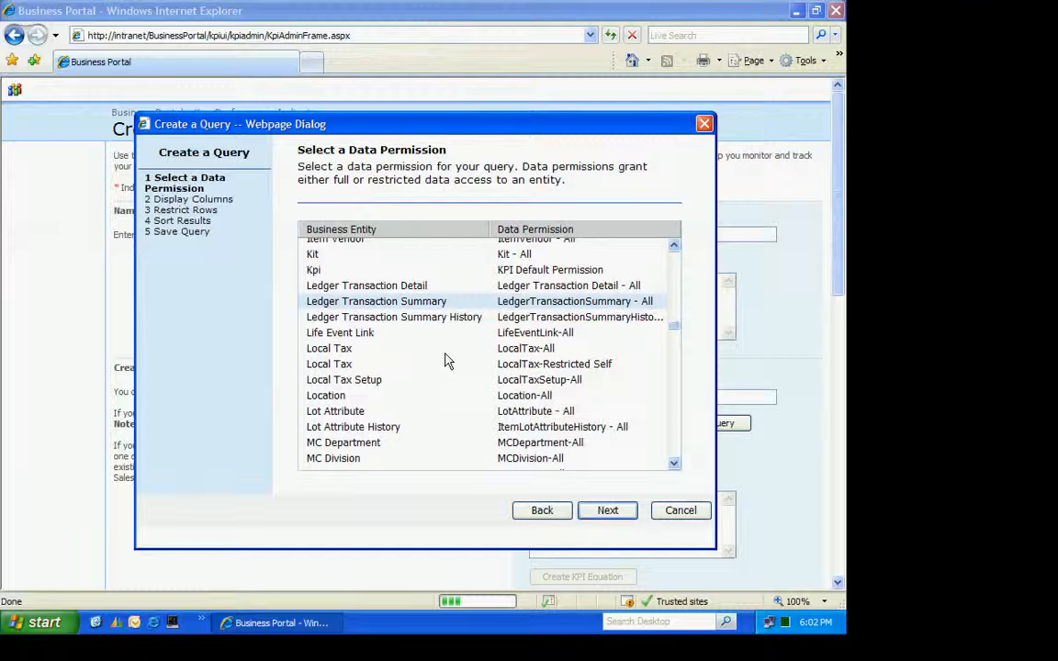
pyautogui.click(610, 512)
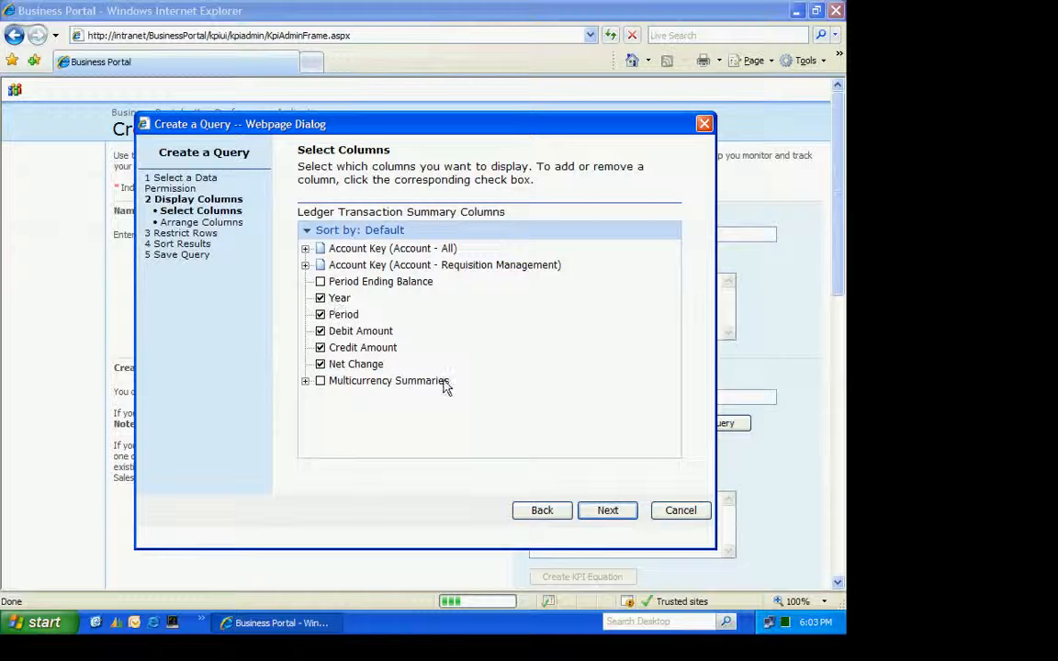
# Keep the query's default columns and add an advanced row restriction on Segment2 of the Account Number under Account Key (Account - All)
pyautogui.click(604, 511)
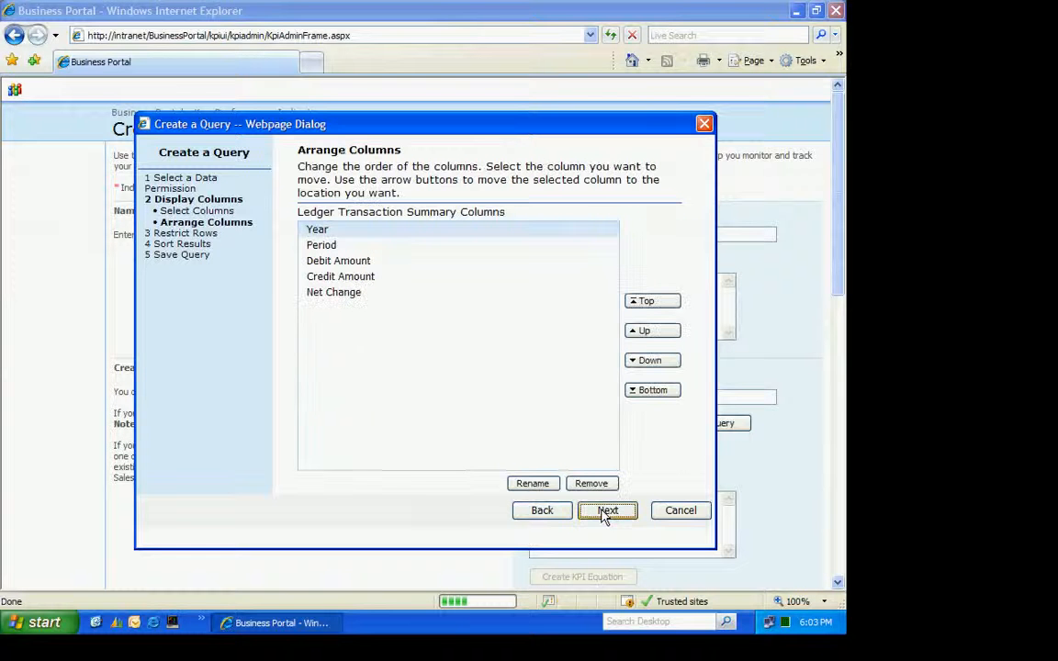
pyautogui.click(607, 512)
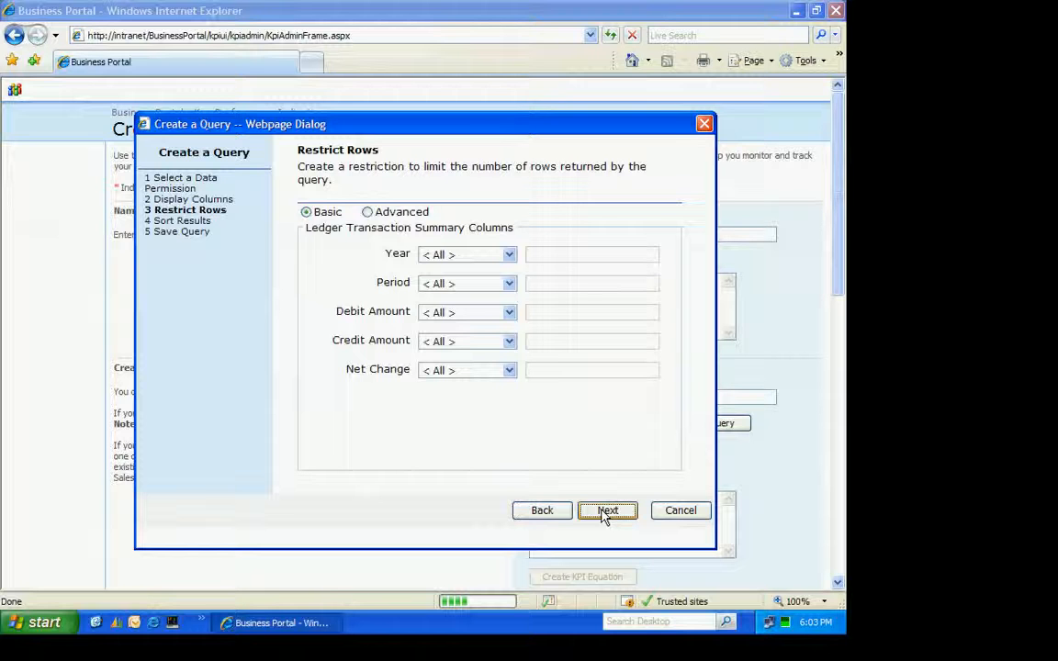
pyautogui.click(369, 213)
pyautogui.click(402, 254)
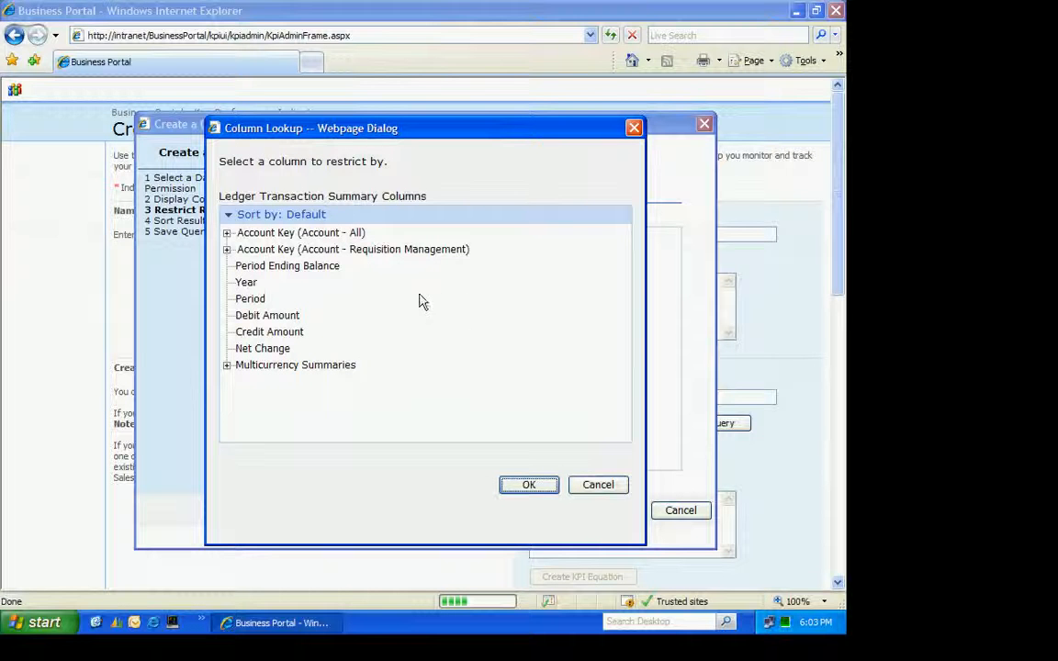
pyautogui.click(226, 234)
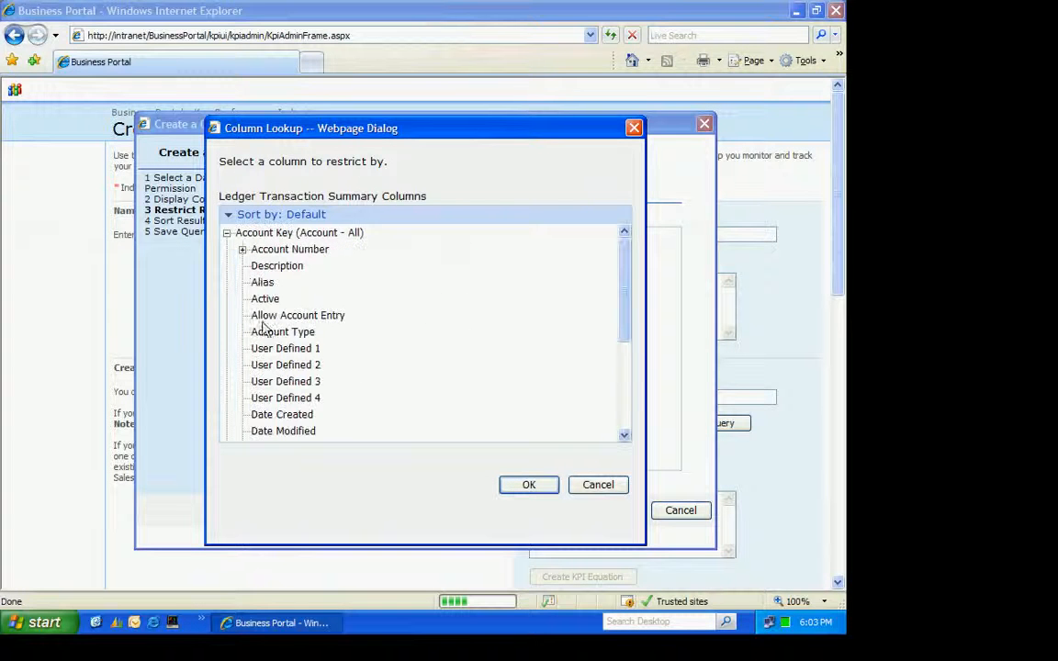
pyautogui.click(242, 250)
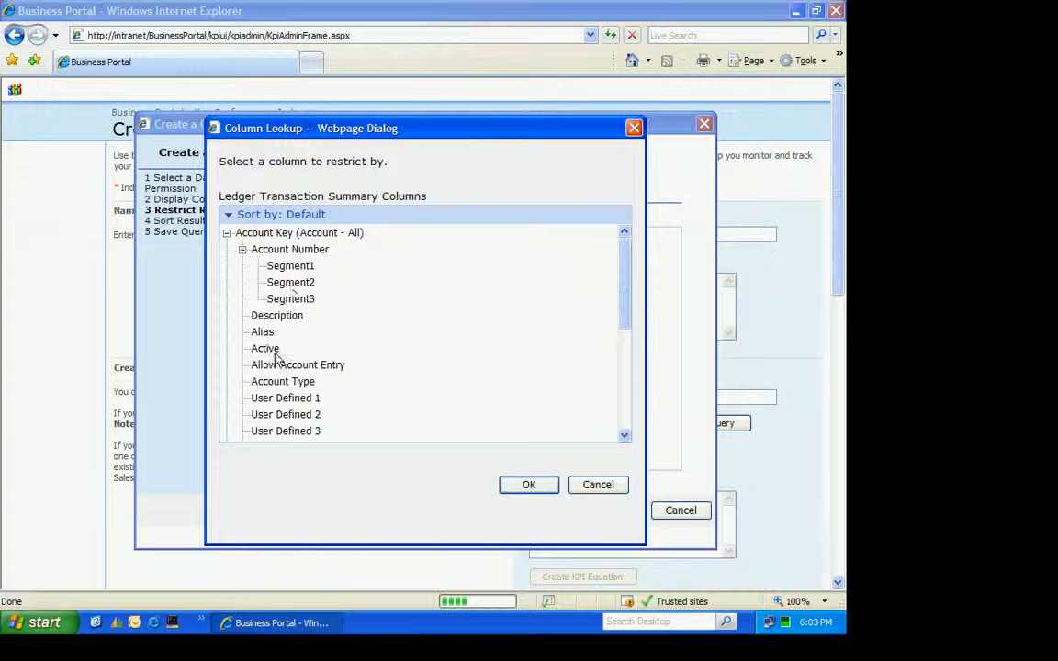
pyautogui.click(289, 283)
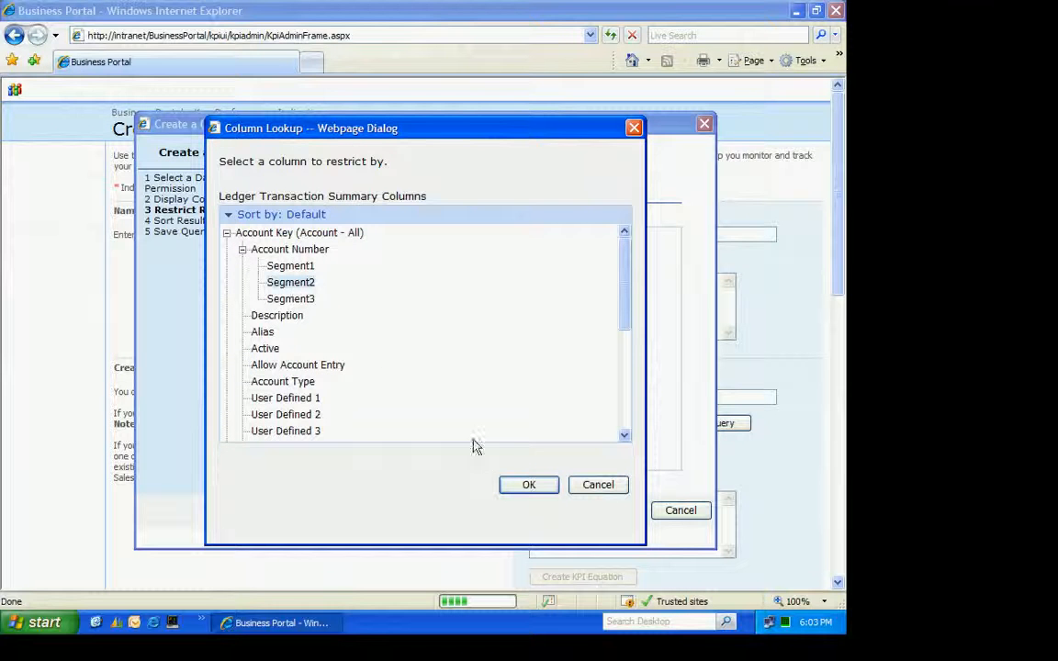
pyautogui.click(528, 486)
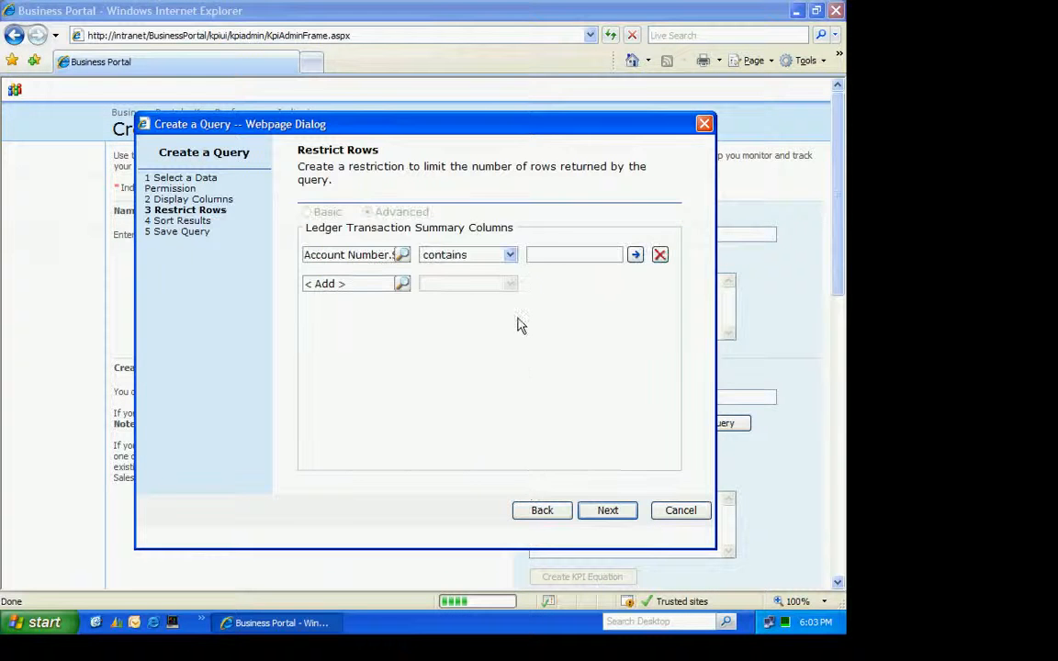
# Set the Segment2 restriction to "is equal to" 1100 and keep the default ascending sort by Year
pyautogui.click(510, 255)
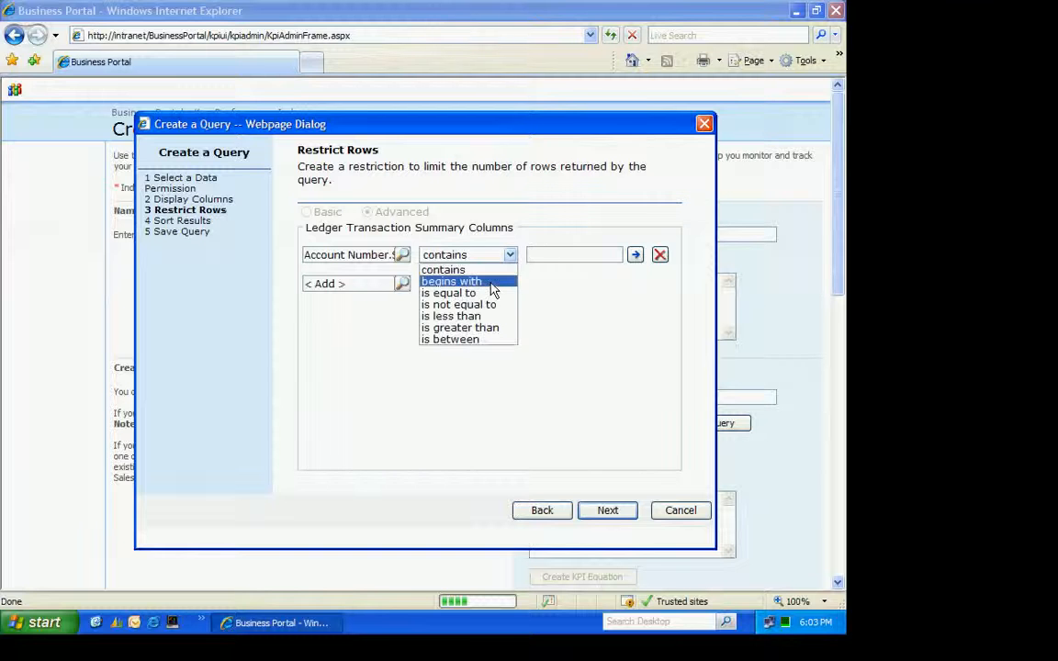
pyautogui.click(450, 293)
pyautogui.click(535, 256)
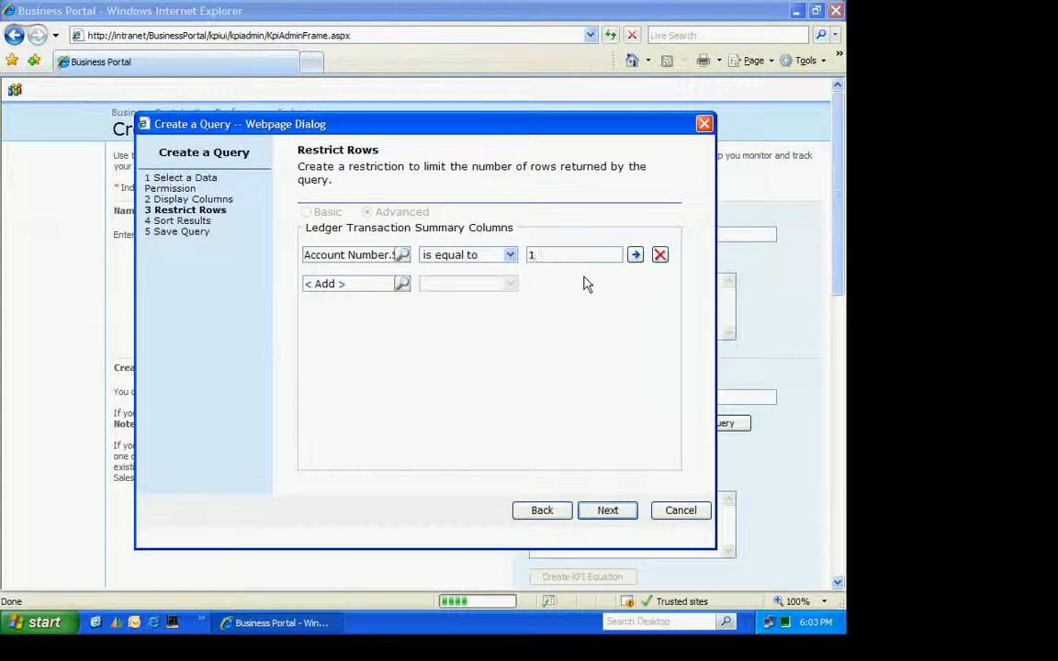
pyautogui.press('Tab')
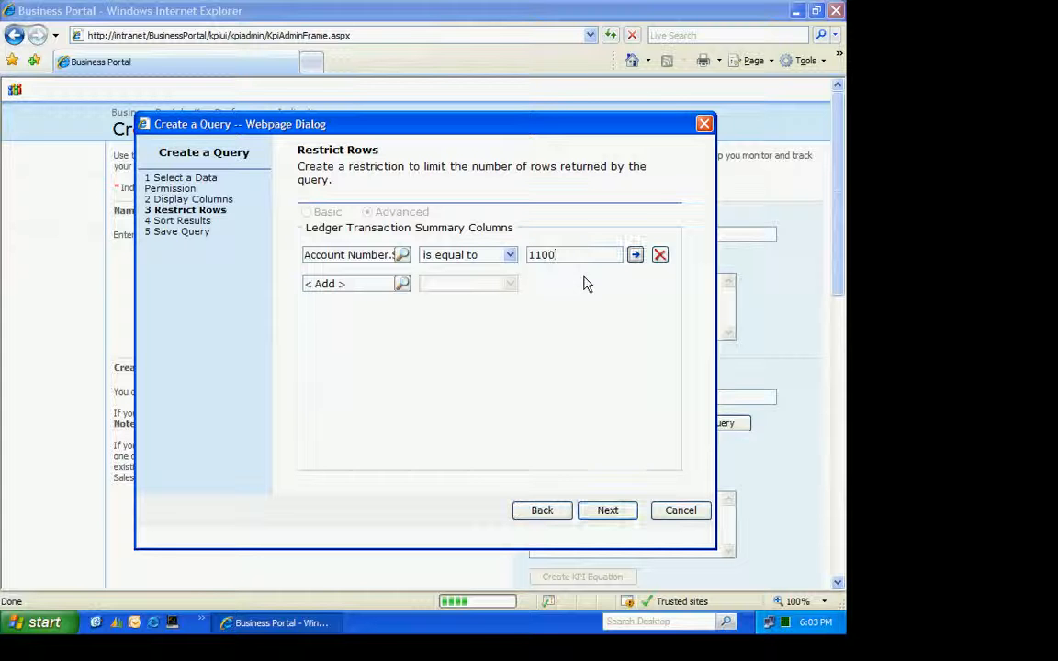
pyautogui.click(606, 512)
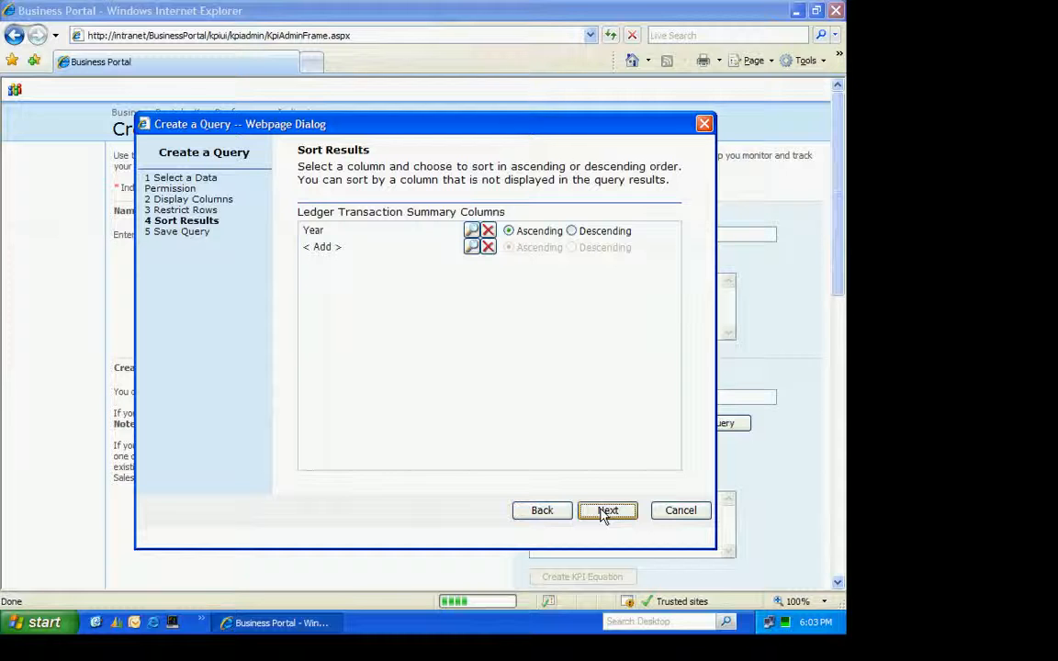
pyautogui.click(606, 513)
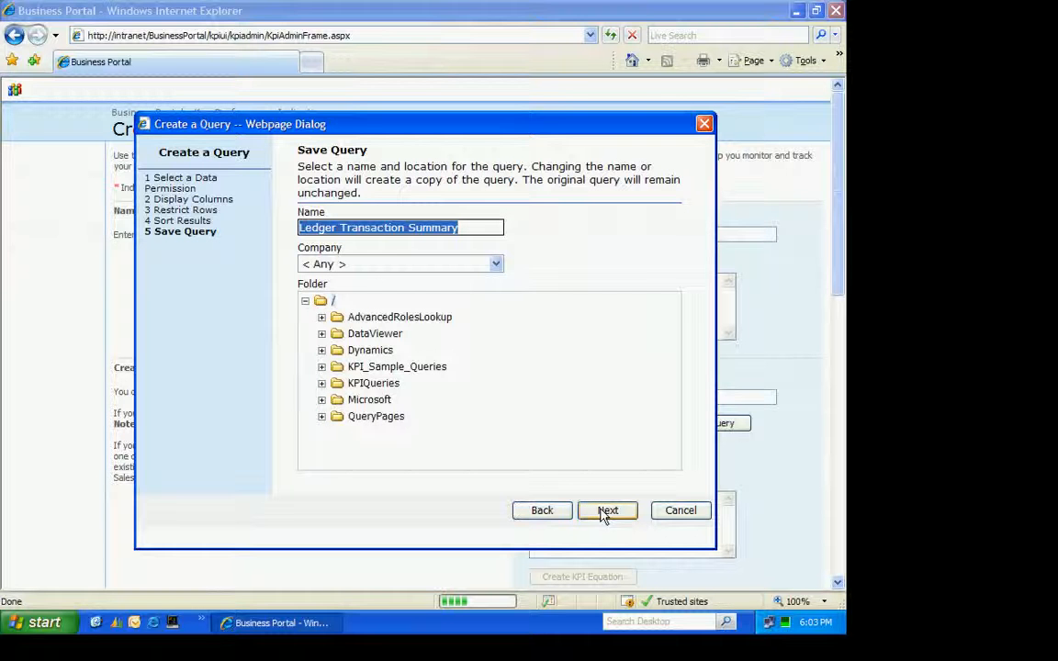
# Save the query as "Operating Cash" for the company Fabrikam, Inc. and finish the query wizard
pyautogui.click(496, 263)
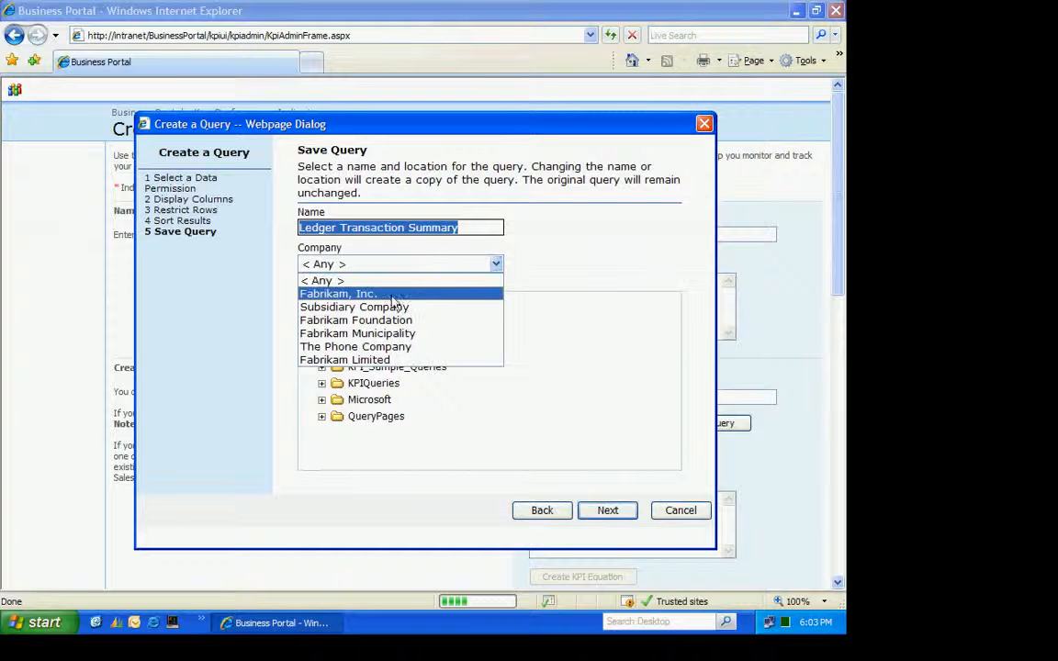
pyautogui.click(377, 294)
pyautogui.click(468, 229)
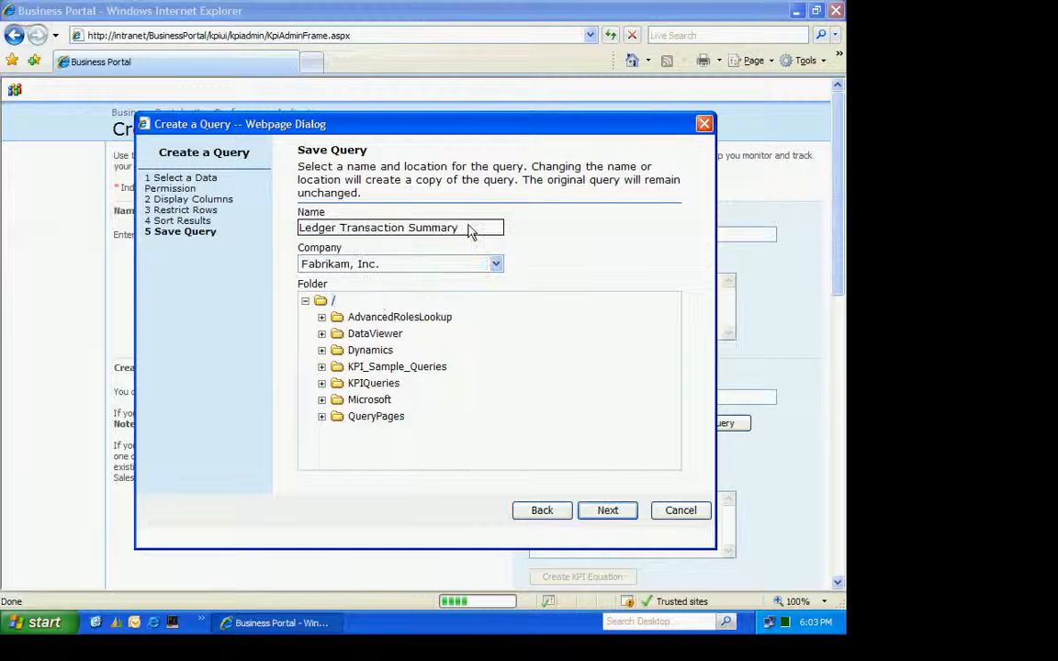
pyautogui.moveTo(468, 230); pyautogui.dragTo(267, 235)
pyautogui.write('Operating')
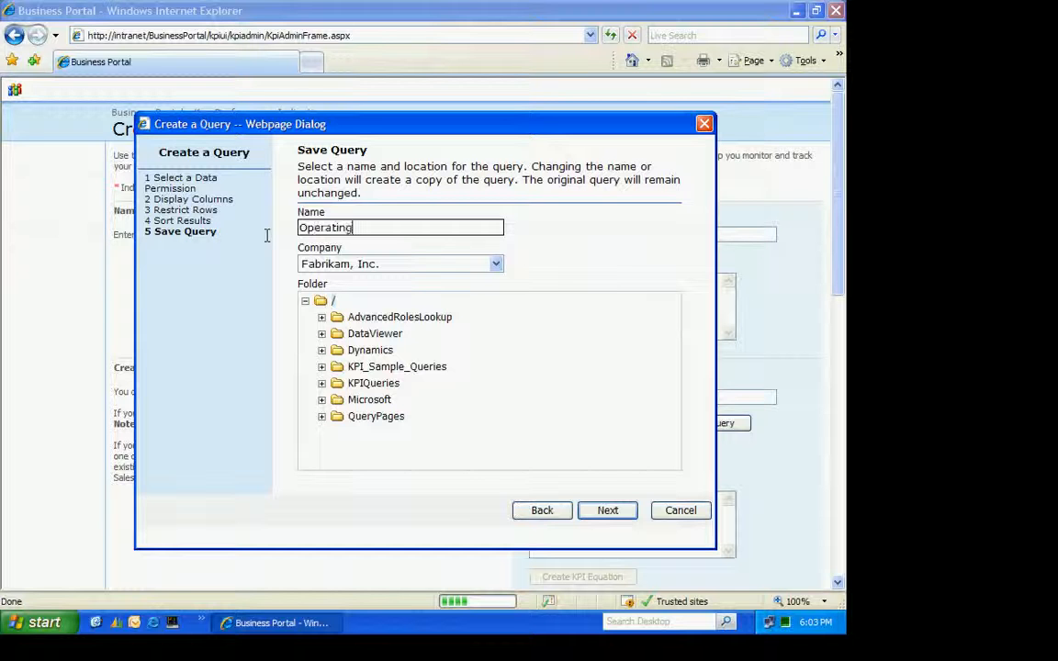
pyautogui.write(' Cash')
pyautogui.press('Tab')
pyautogui.click(607, 512)
pyautogui.click(608, 512)
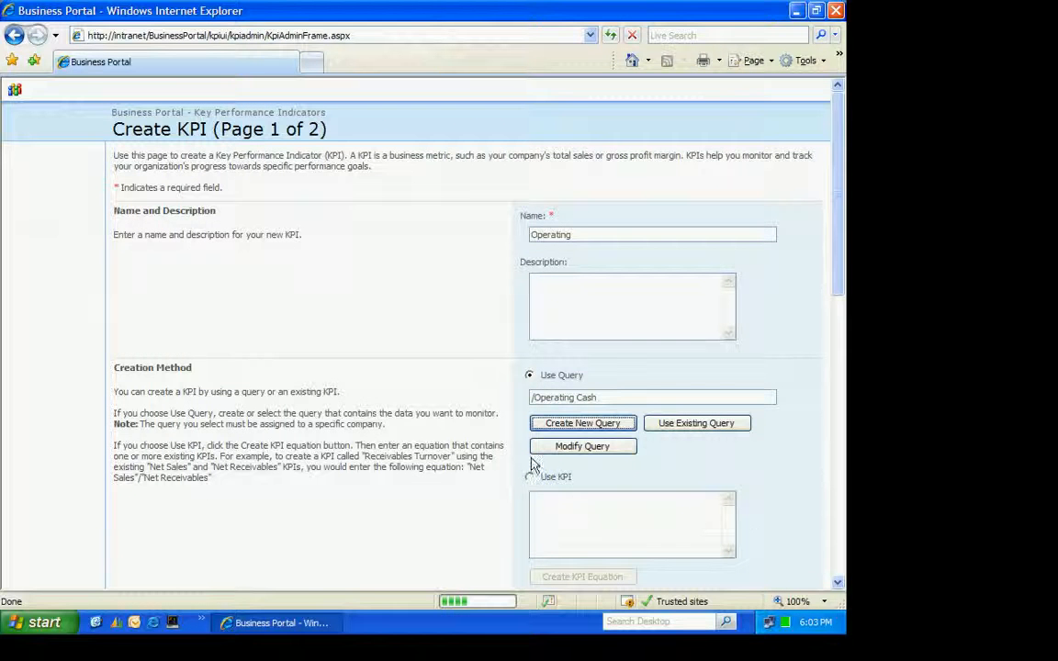
# Set the KPI's data calculation to the sum of the Net Change column, formatted as Currency
pyautogui.click(837, 583)
pyautogui.click(838, 585)
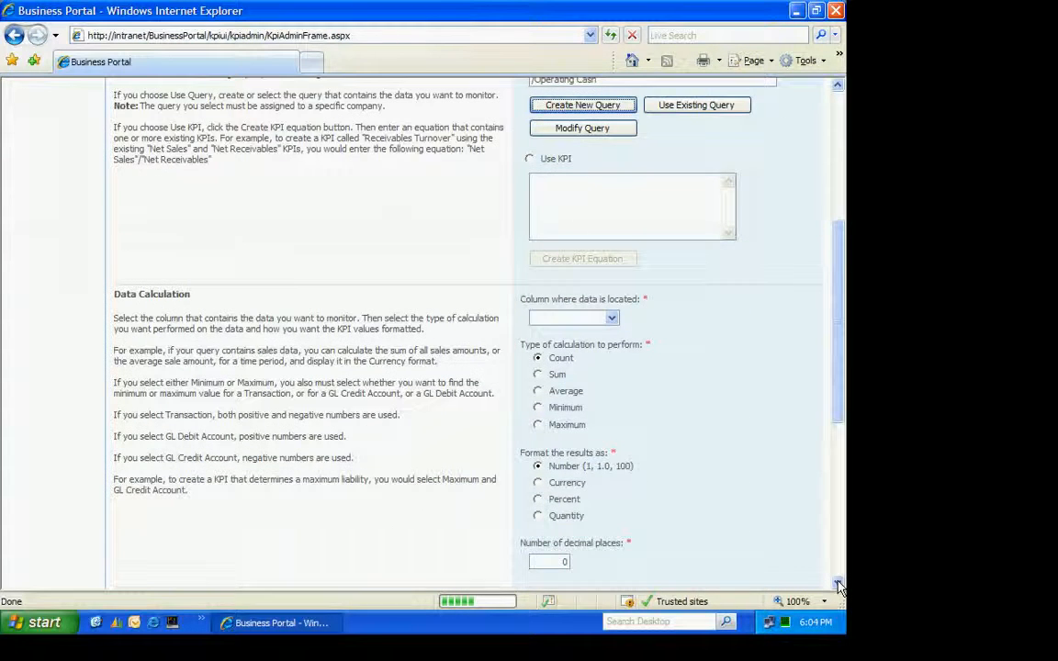
pyautogui.click(612, 320)
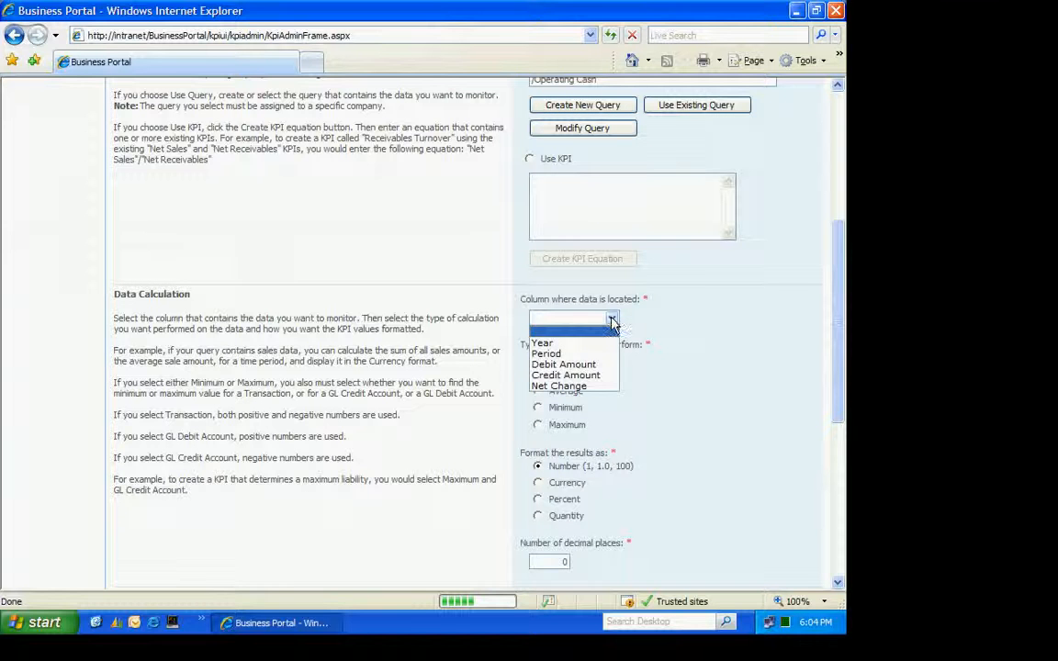
pyautogui.click(563, 387)
pyautogui.click(538, 376)
pyautogui.click(539, 484)
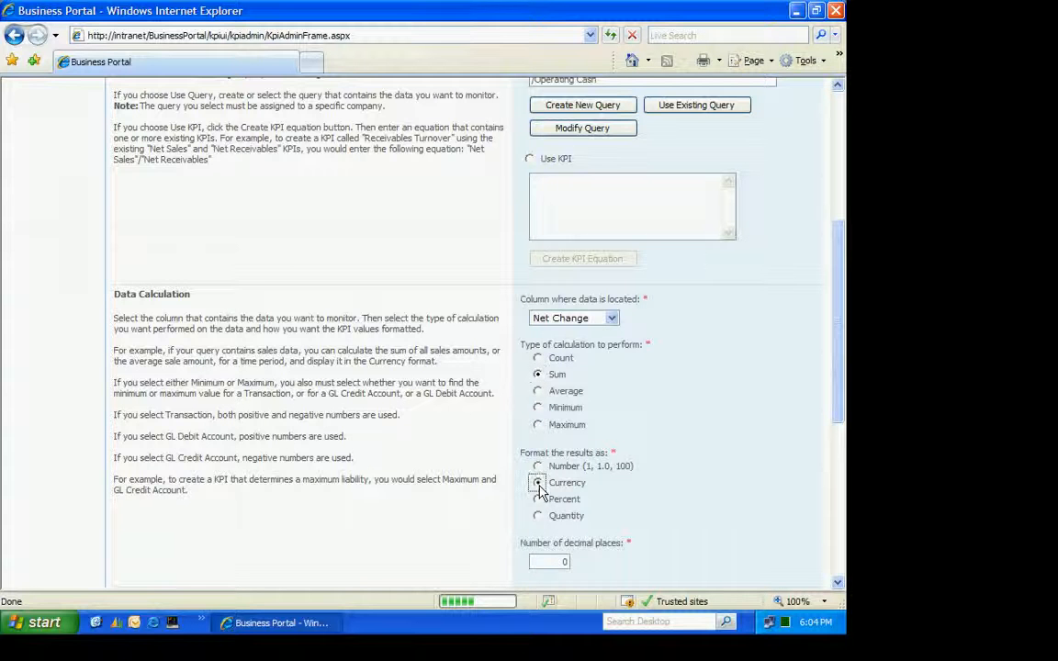
# Assign Year as the fiscal year column and Period as the fiscal period column for the KPI's time periods
pyautogui.click(837, 582)
pyautogui.scroll(-3, 838, 588)
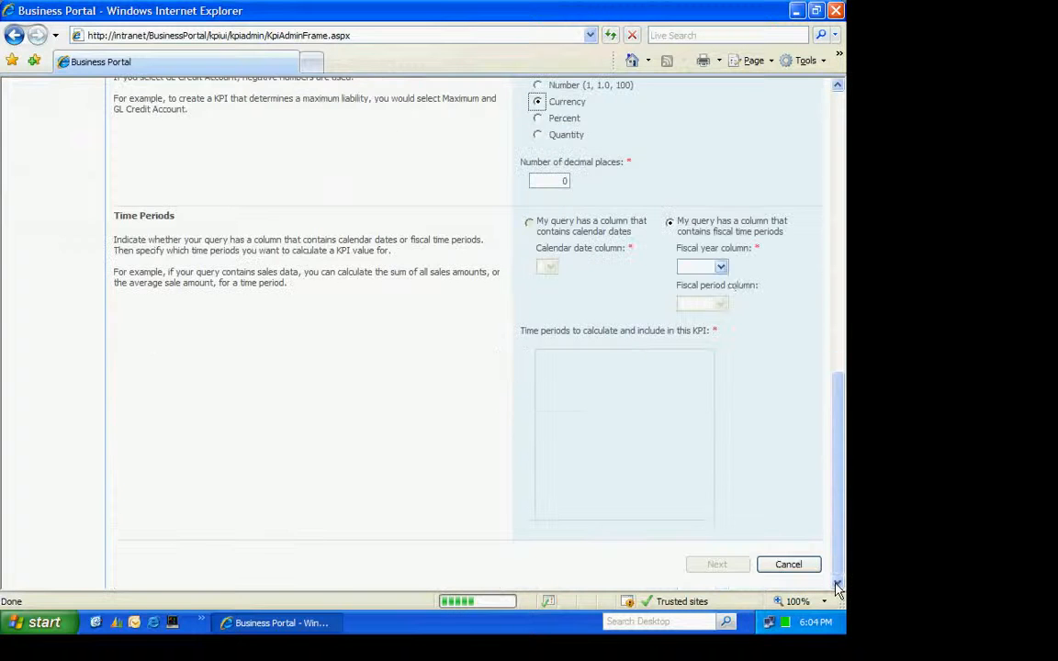
pyautogui.click(704, 267)
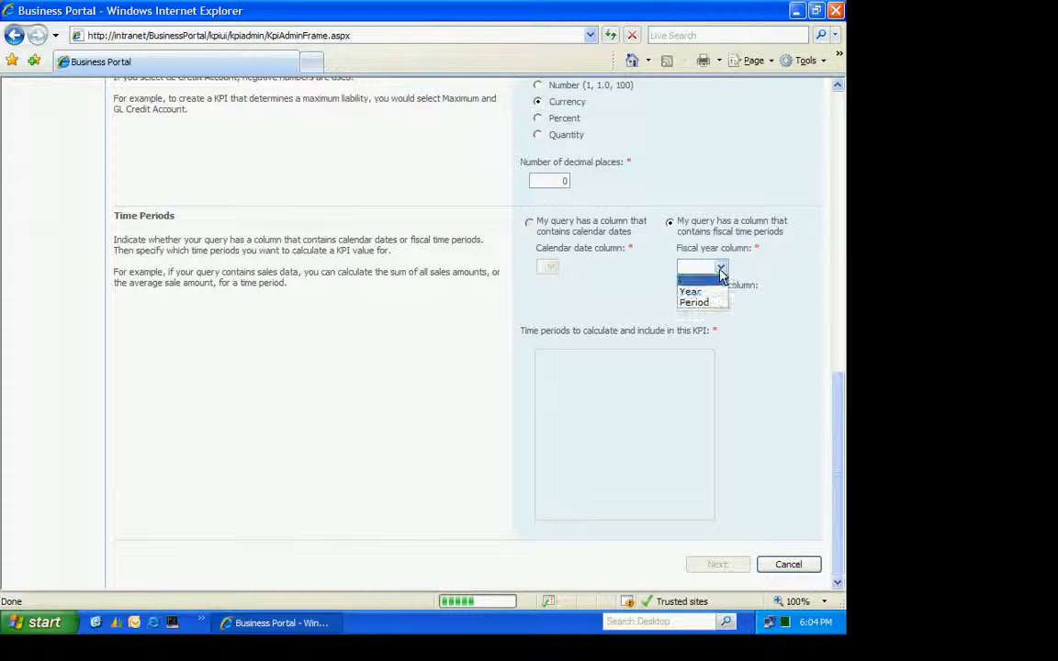
pyautogui.click(691, 291)
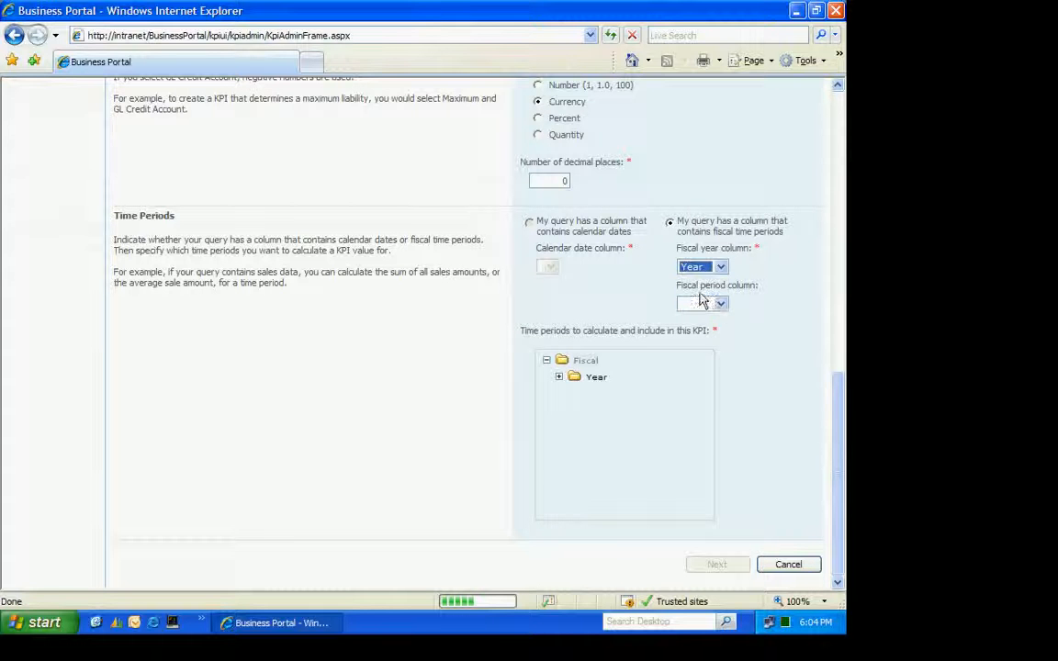
pyautogui.click(720, 304)
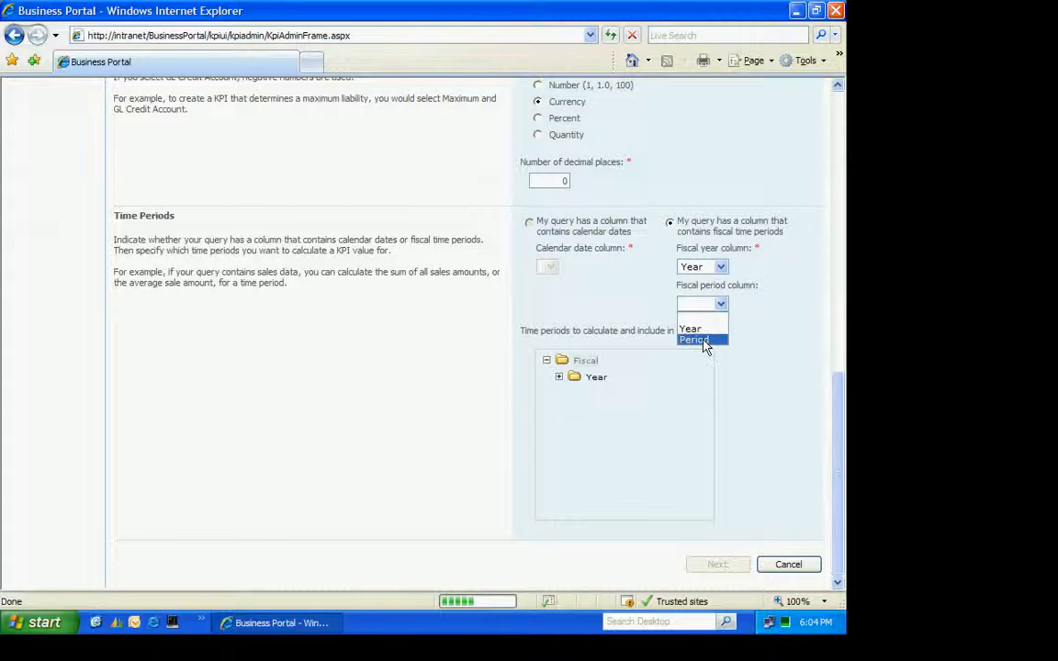
pyautogui.click(704, 341)
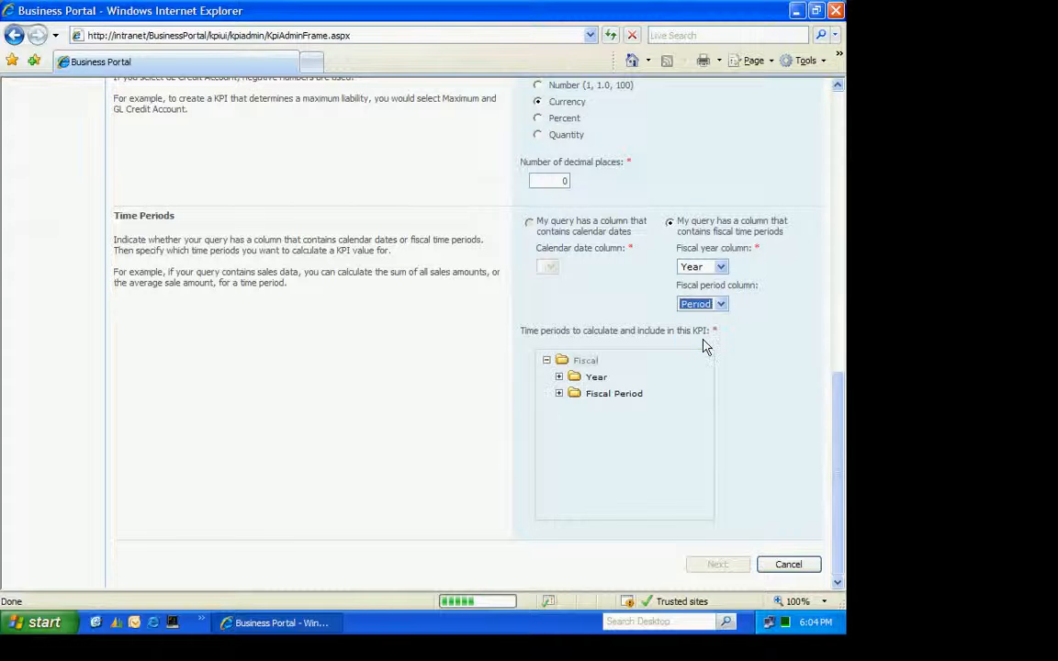
# Include Current Year and Previous Year as the KPI's calculated time periods and proceed to the second page
pyautogui.click(560, 377)
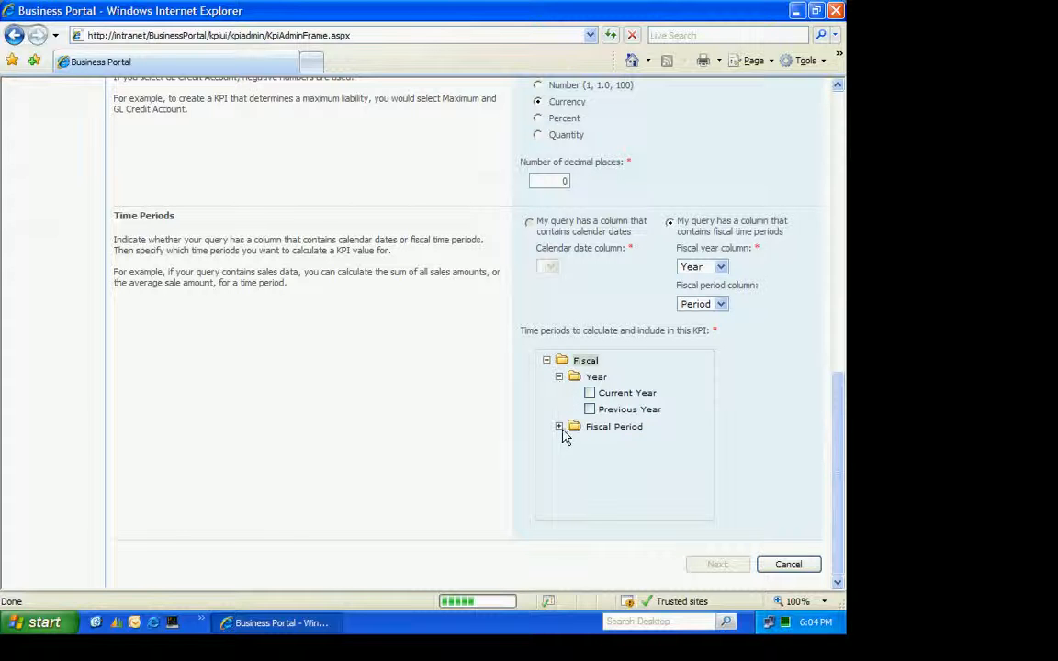
pyautogui.click(590, 393)
pyautogui.click(591, 410)
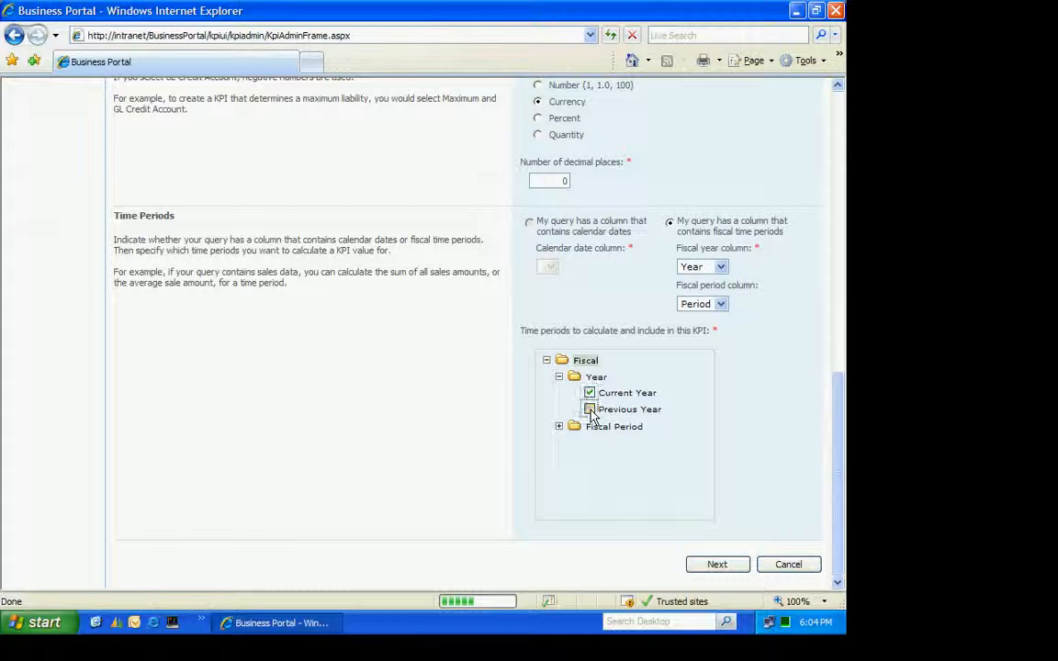
pyautogui.click(717, 565)
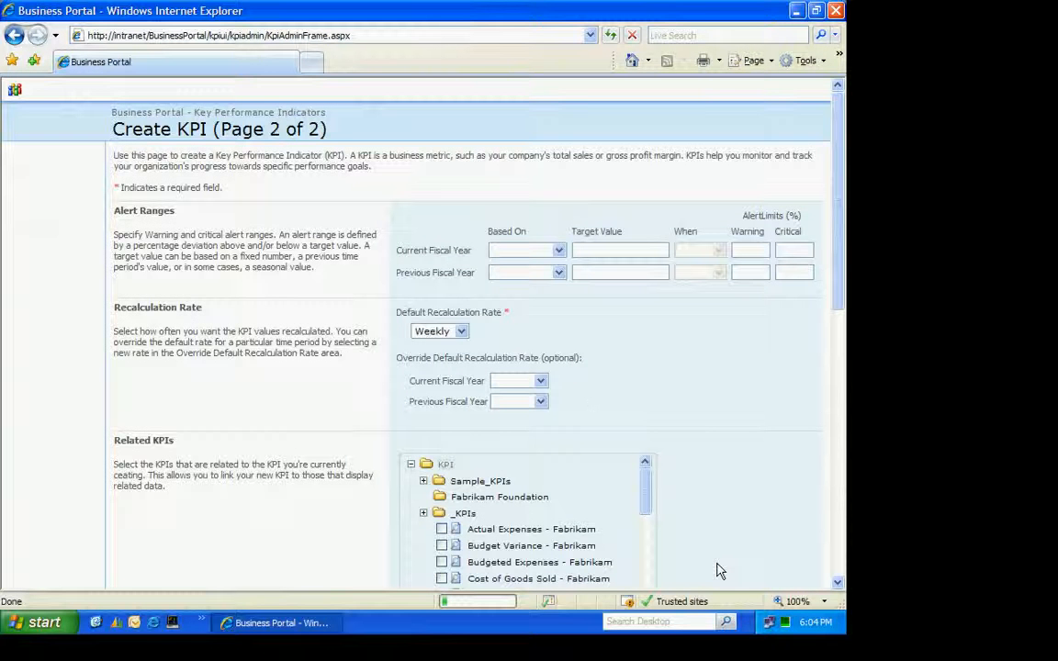
# Set the Current Fiscal Year alert range to a fixed target value of 100000, when below, with warning limit 10% and critical limit 30%
pyautogui.click(559, 251)
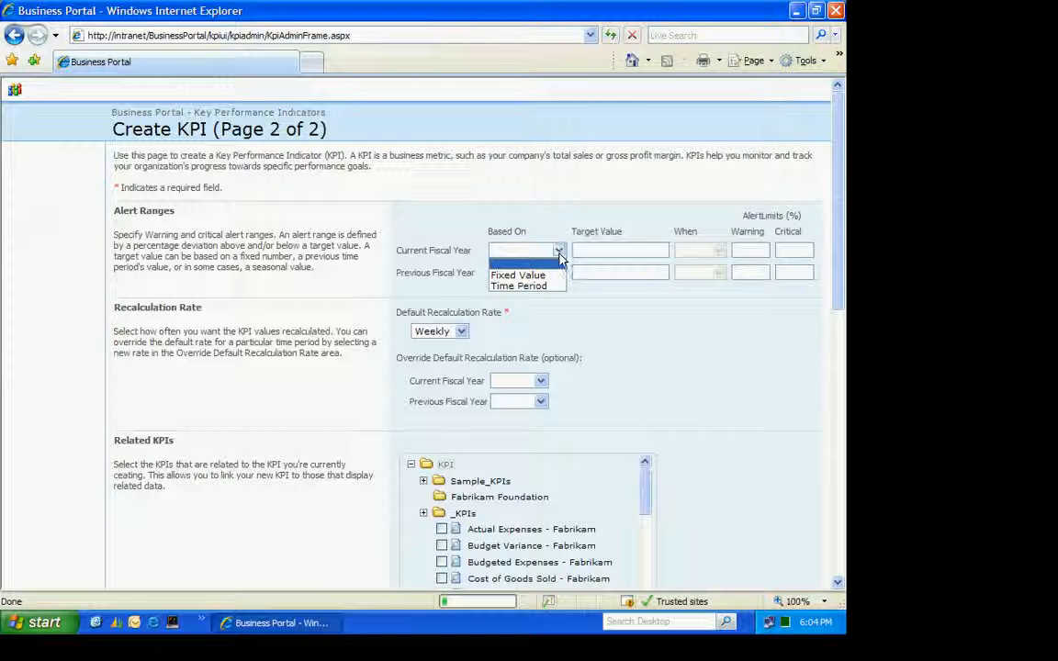
pyautogui.click(549, 275)
pyautogui.click(592, 250)
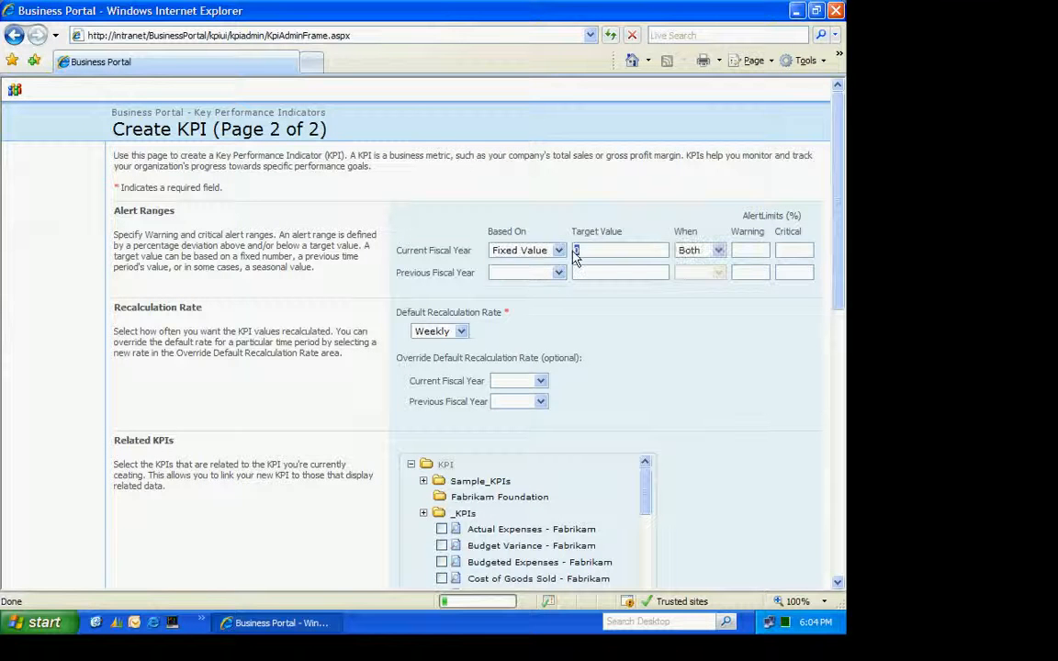
pyautogui.write('100000')
pyautogui.press('Tab')
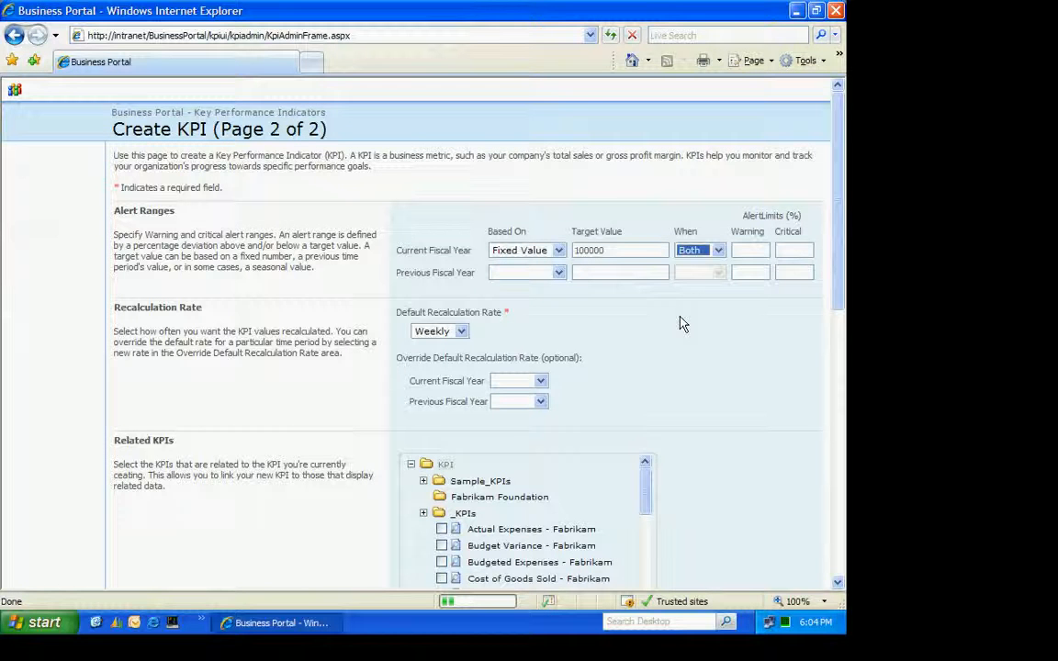
pyautogui.click(718, 250)
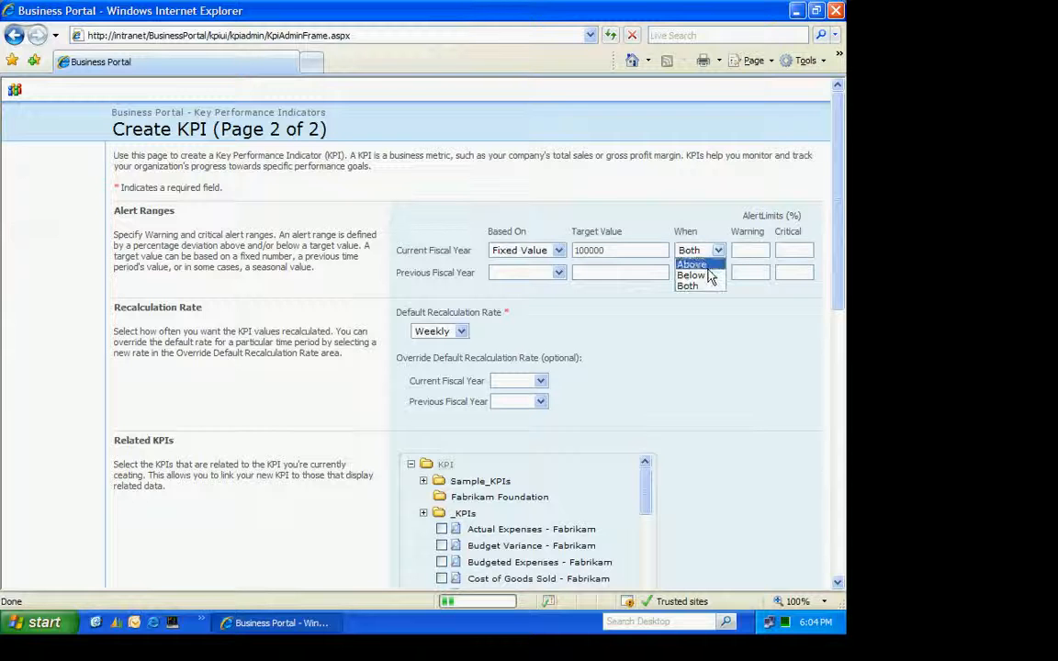
pyautogui.click(707, 278)
pyautogui.press('Tab')
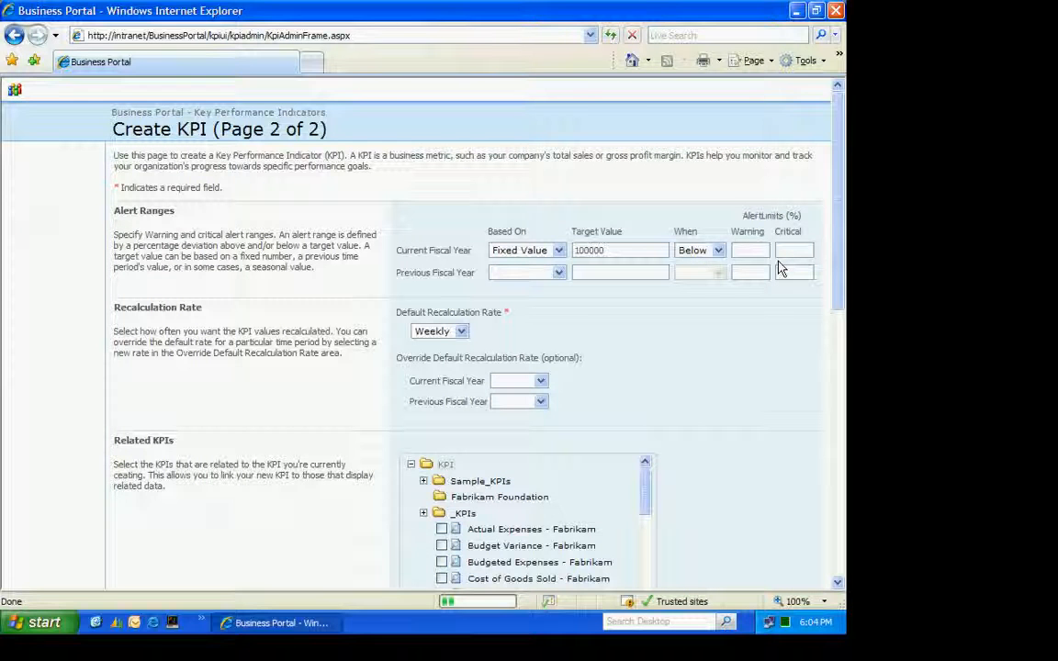
pyautogui.write('10')
pyautogui.write('30')
pyautogui.press('Tab')
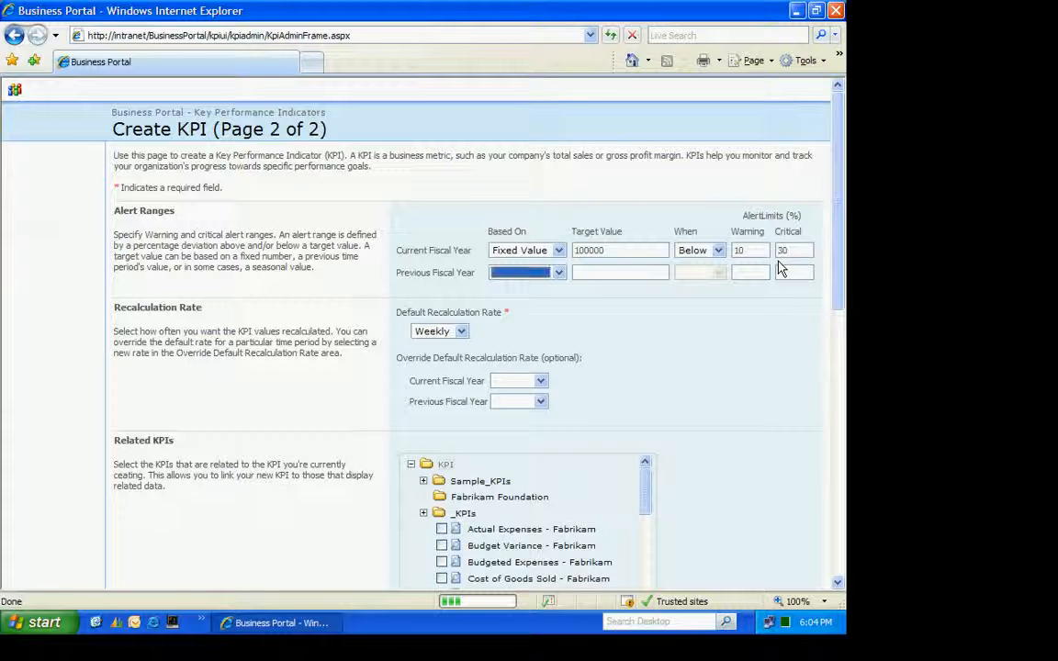
# Set the Previous Fiscal Year alert range to a fixed target value of 100000, when below, with warning limit 10% and critical limit 30%
pyautogui.click(558, 272)
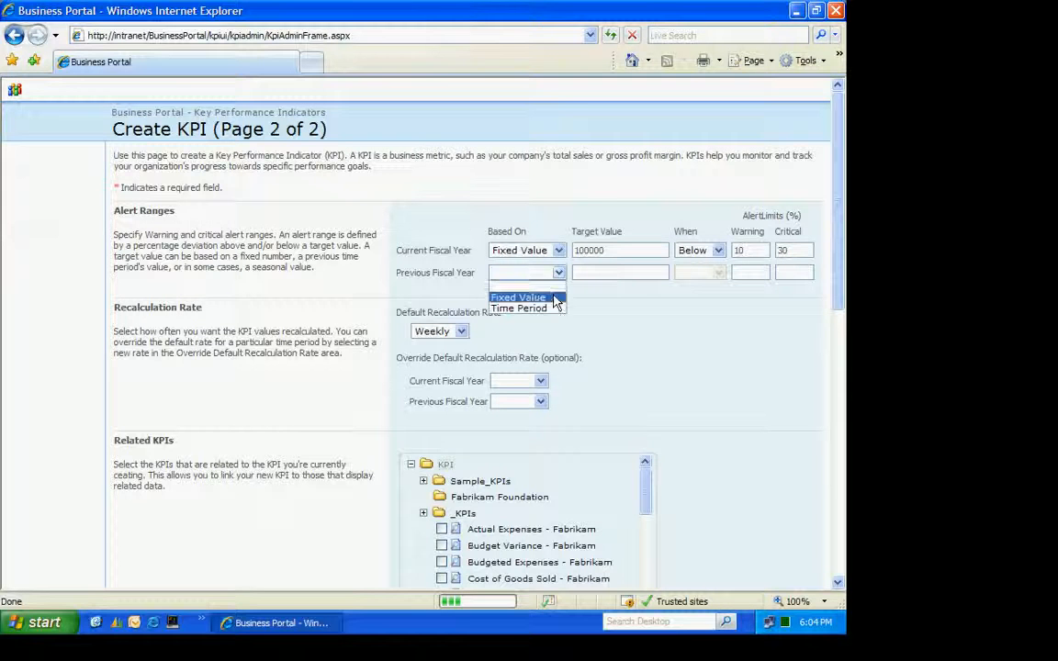
pyautogui.click(519, 298)
pyautogui.click(582, 273)
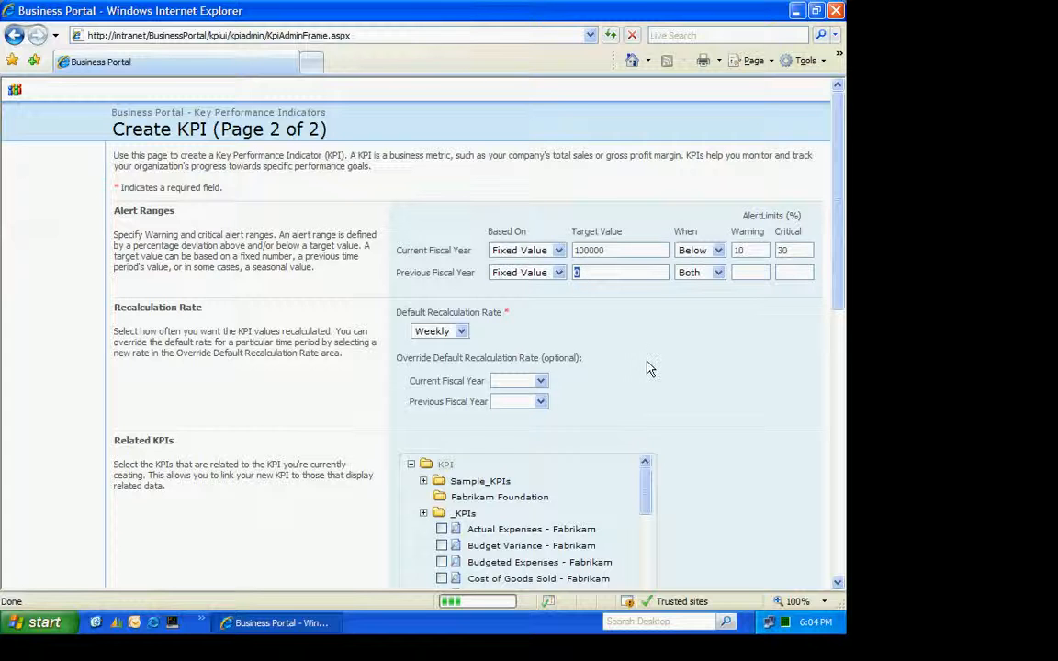
pyautogui.write('100000')
pyautogui.press('Tab')
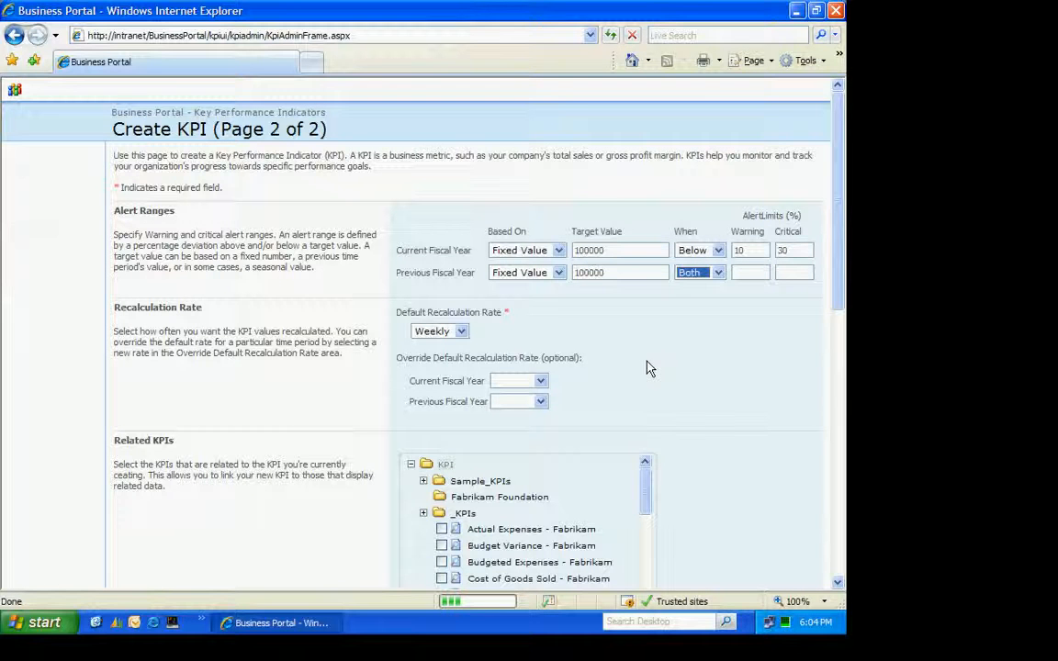
pyautogui.click(717, 273)
pyautogui.click(693, 285)
pyautogui.click(746, 272)
pyautogui.press('Tab')
pyautogui.press('Tab')
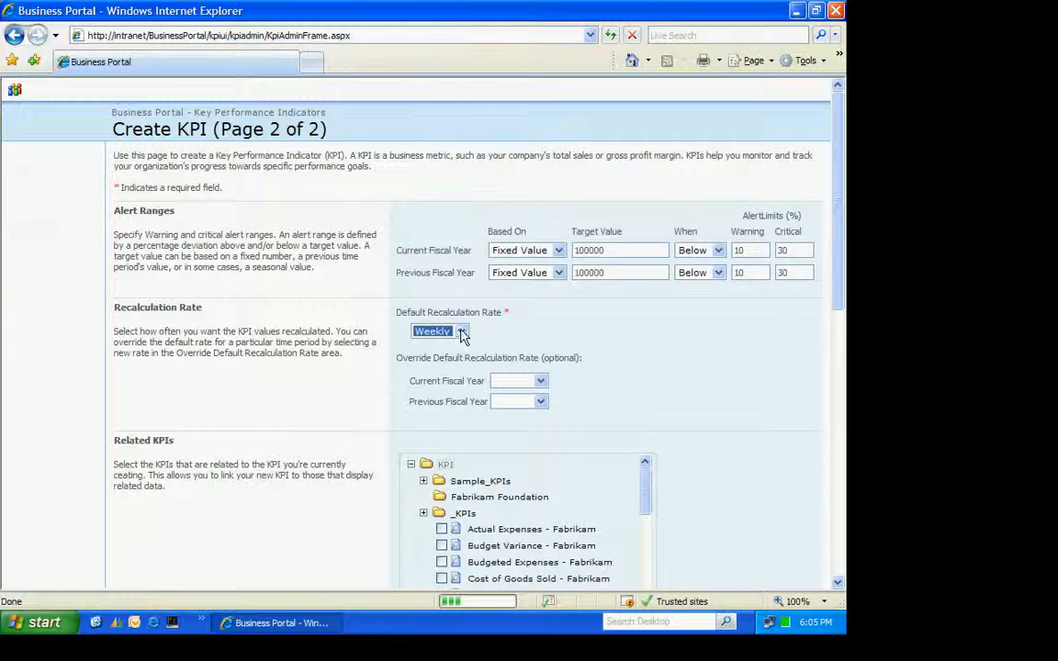
# Choose the default recalculation rate and let the Accounting Specialist, Administrator and Executive roles view the KPI
pyautogui.click(459, 332)
pyautogui.click(426, 345)
pyautogui.scroll(-6, 838, 577)
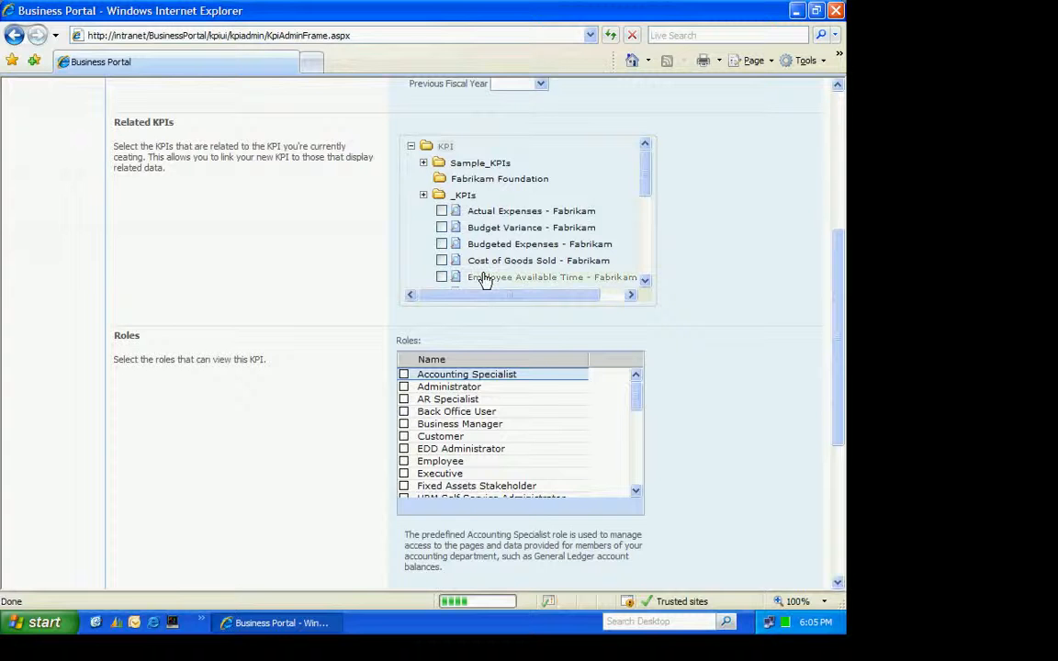
pyautogui.click(405, 375)
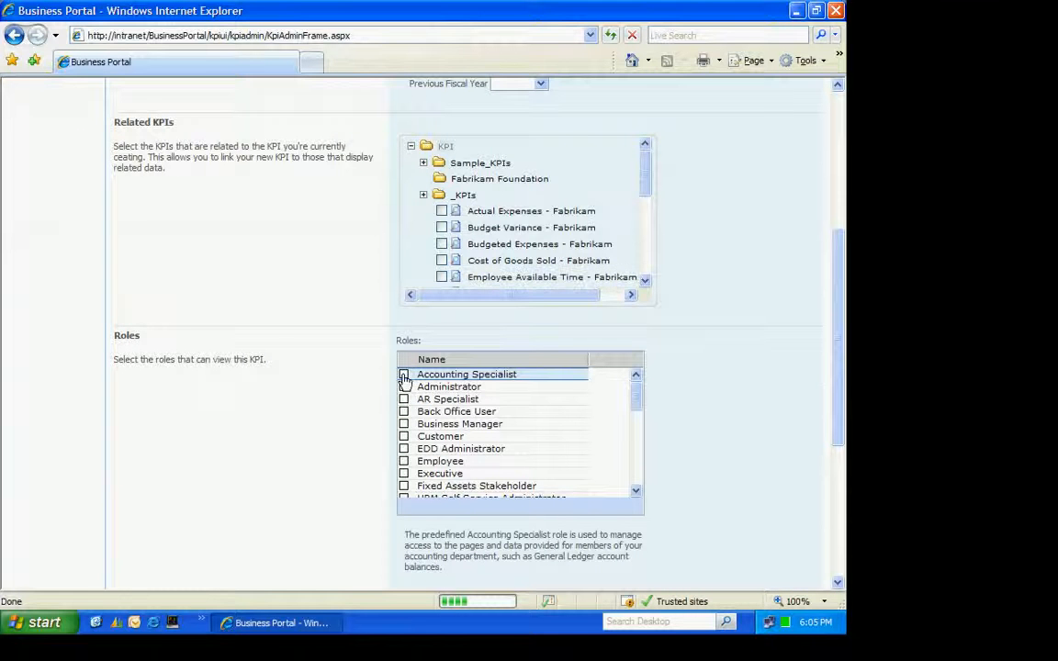
pyautogui.click(404, 387)
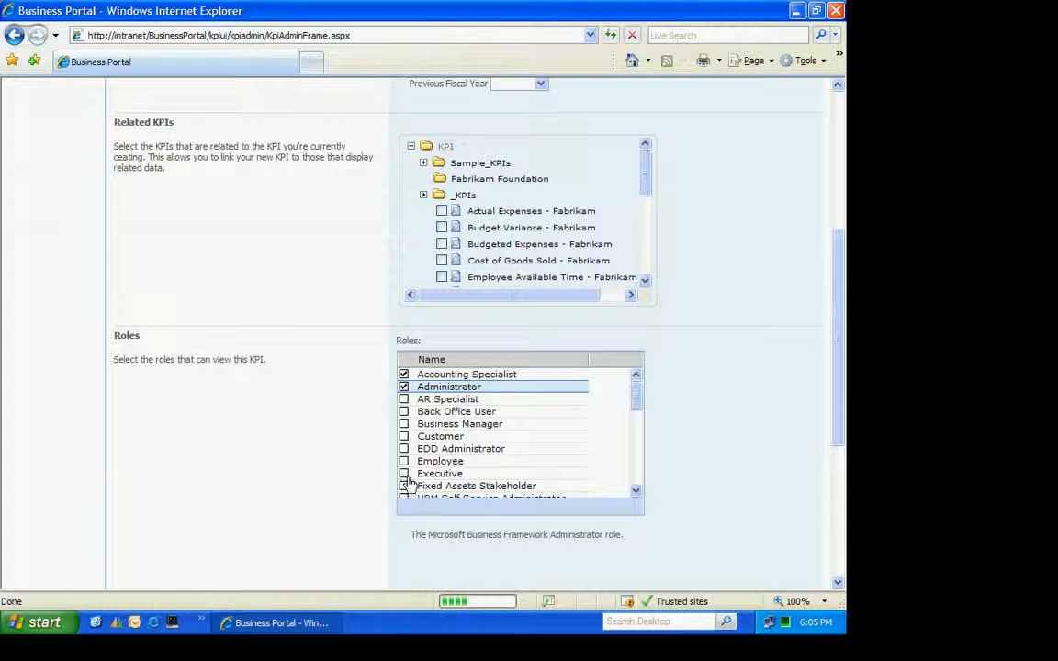
pyautogui.click(405, 473)
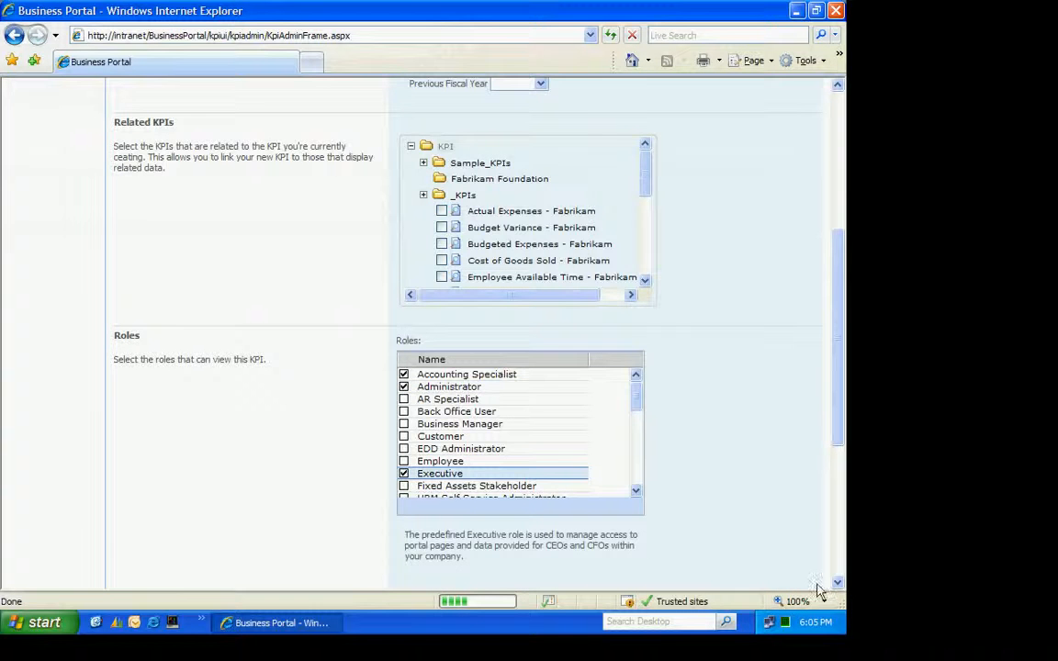
# Choose the _KPIs folder as the save location and finish creating the KPI
pyautogui.scroll(-3, 839, 578)
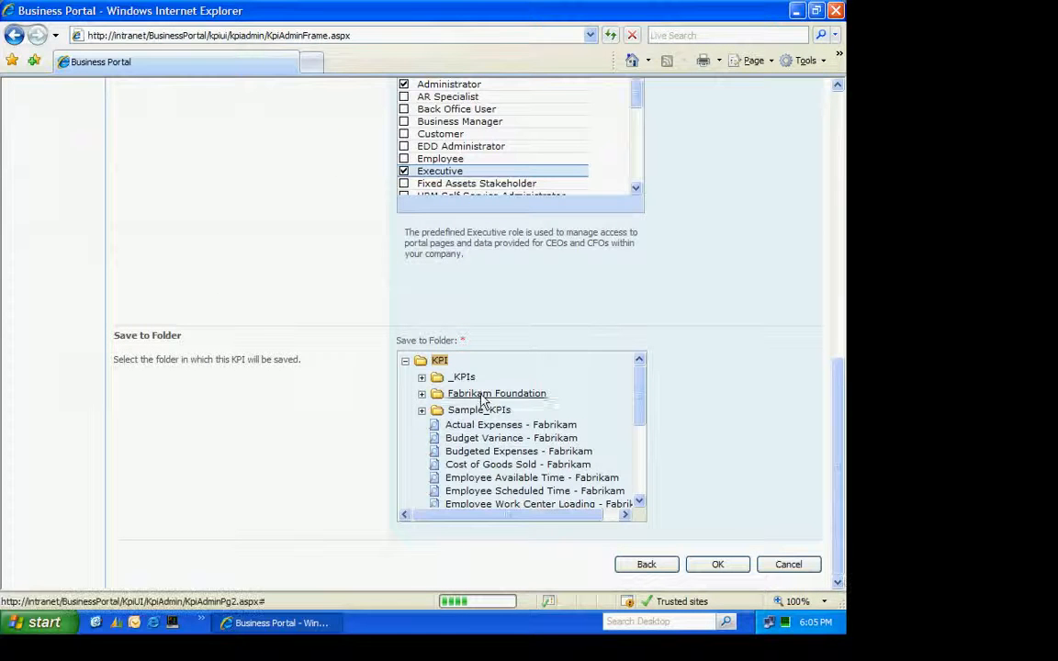
pyautogui.click(460, 381)
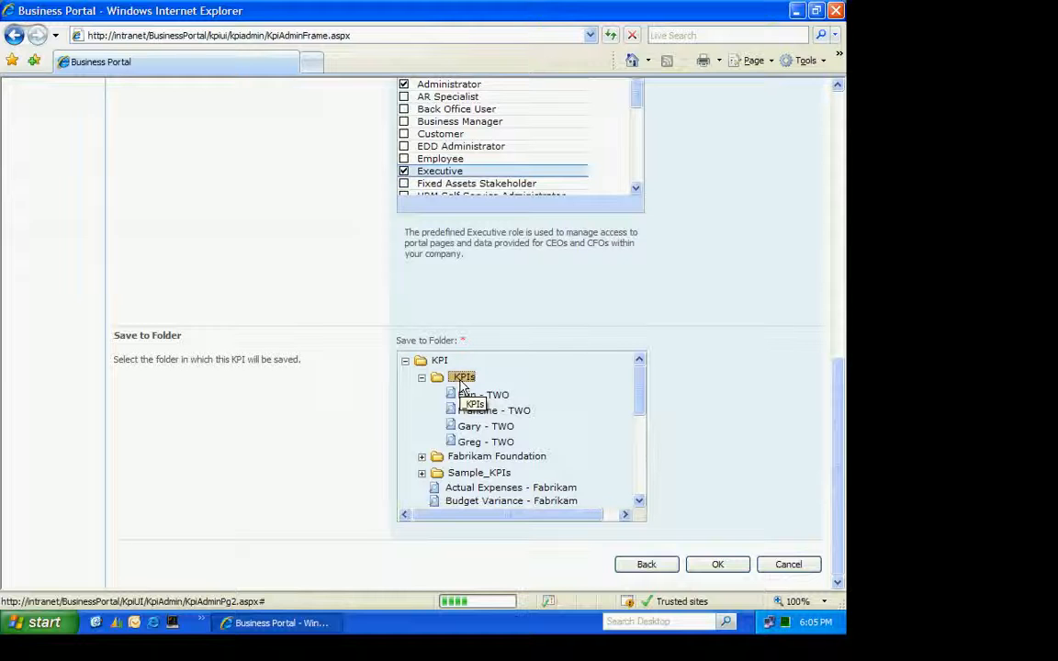
pyautogui.click(714, 566)
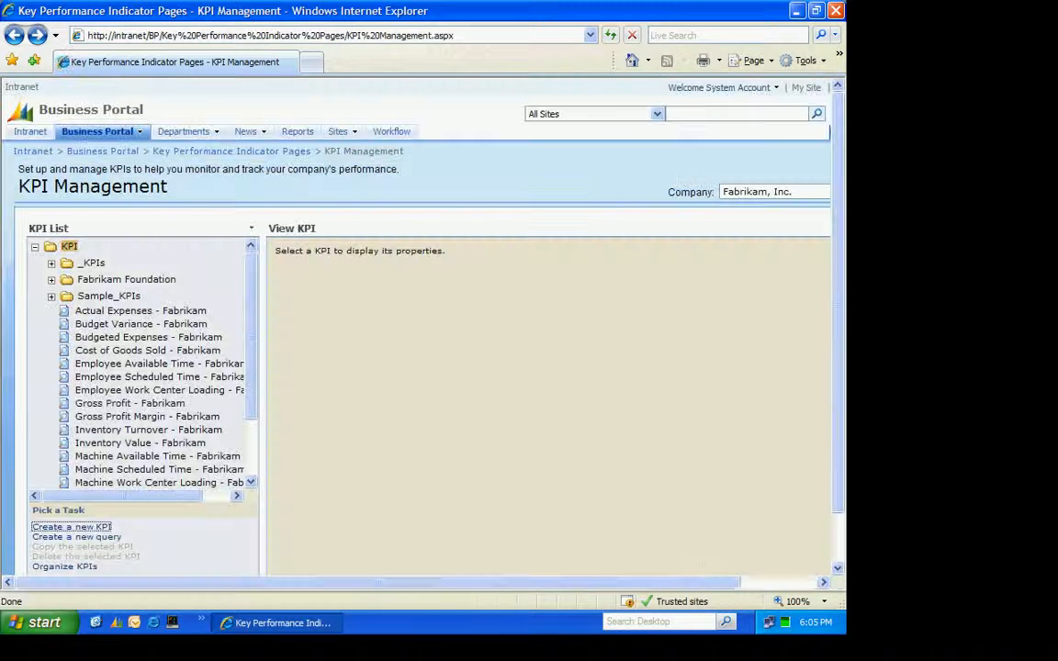
# Calculate the values of the Operating - TWO KPI in the _KPIs folder and close the calculation results
pyautogui.click(92, 263)
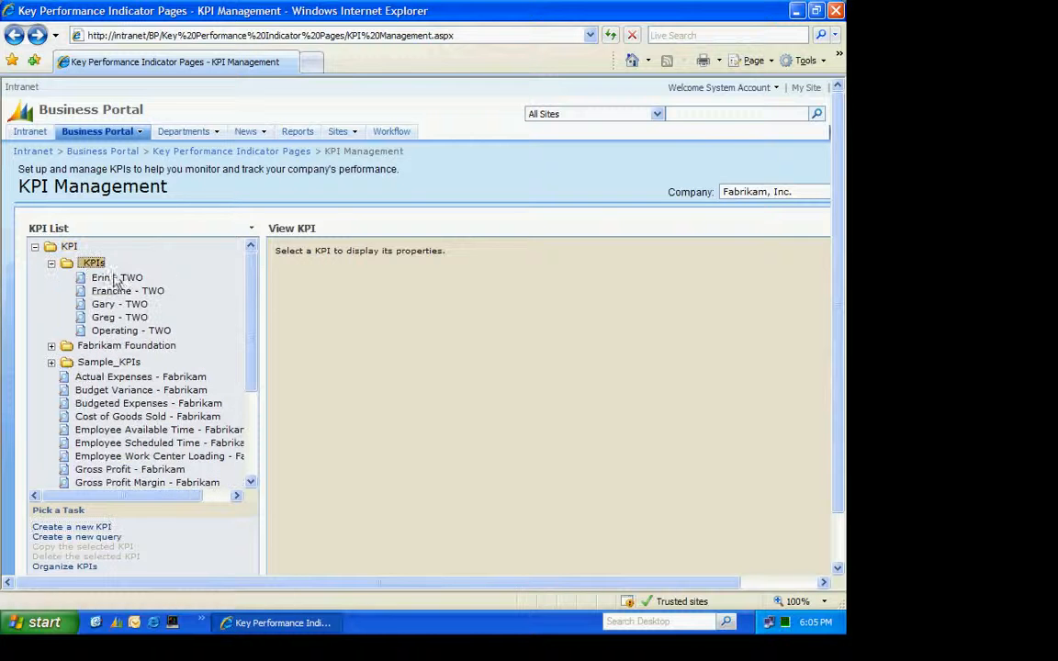
pyautogui.click(120, 334)
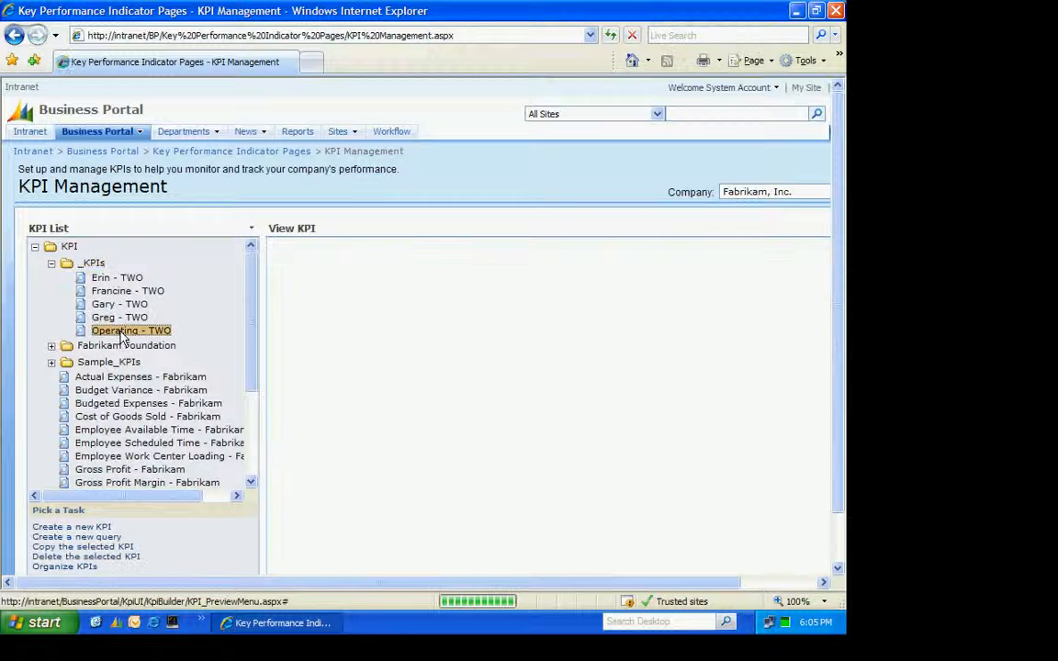
pyautogui.click(421, 494)
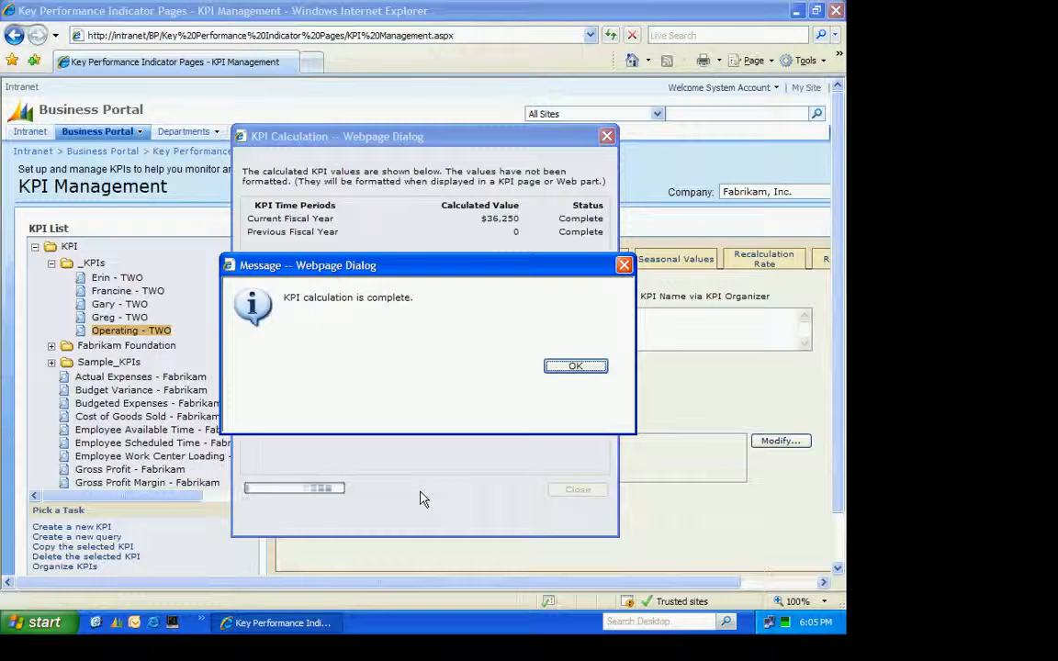
pyautogui.click(574, 366)
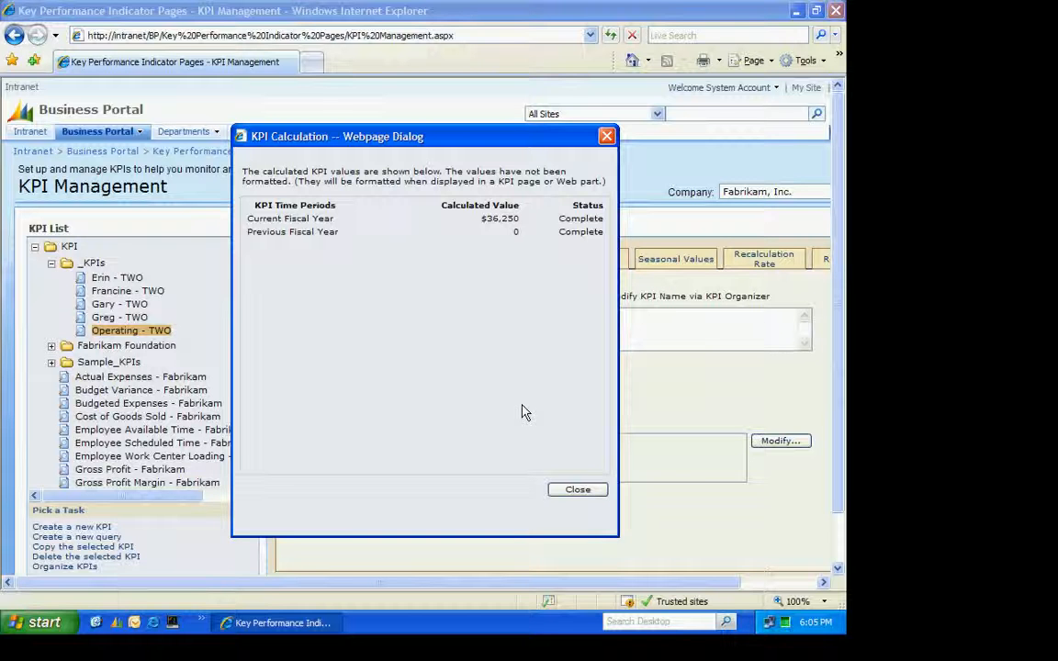
pyautogui.click(584, 493)
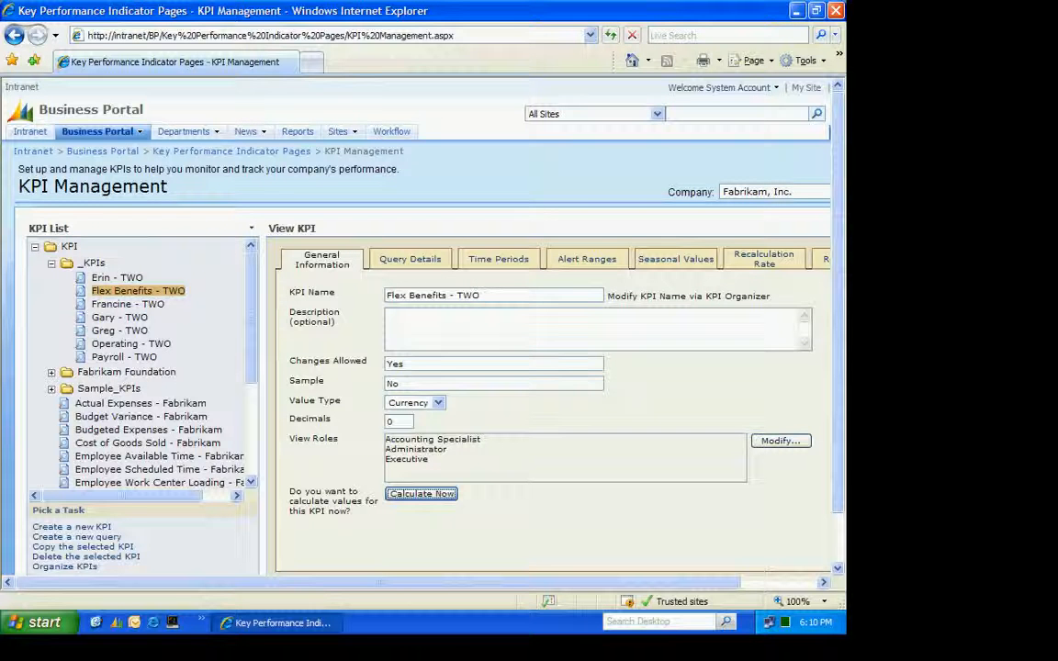
# Go to the Financial Center home page and put it into edit mode
pyautogui.moveTo(97, 131)
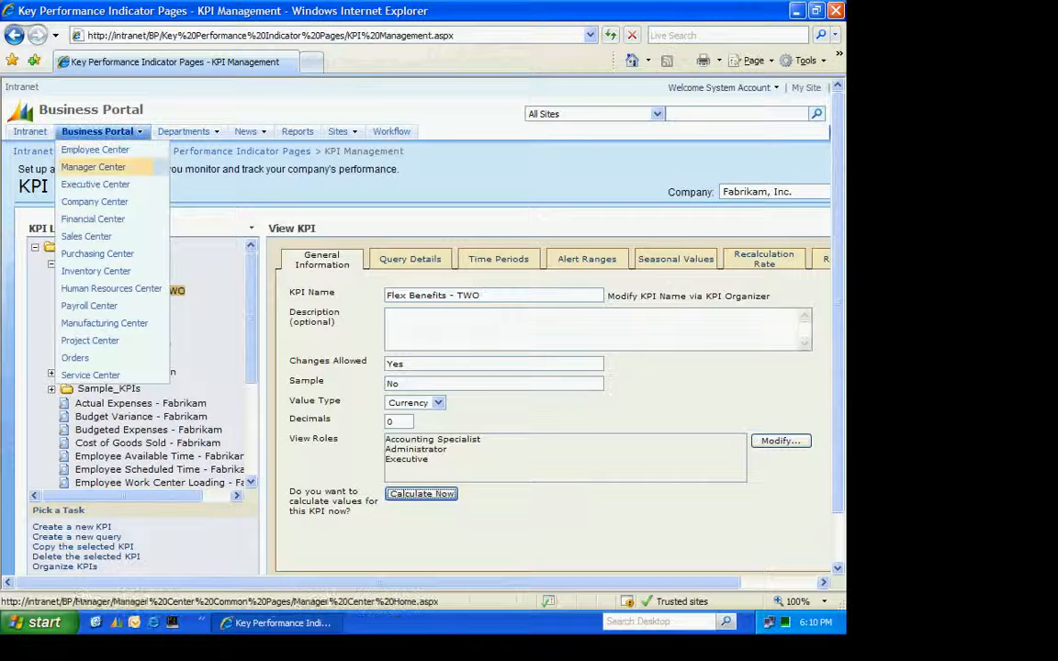
pyautogui.click(93, 219)
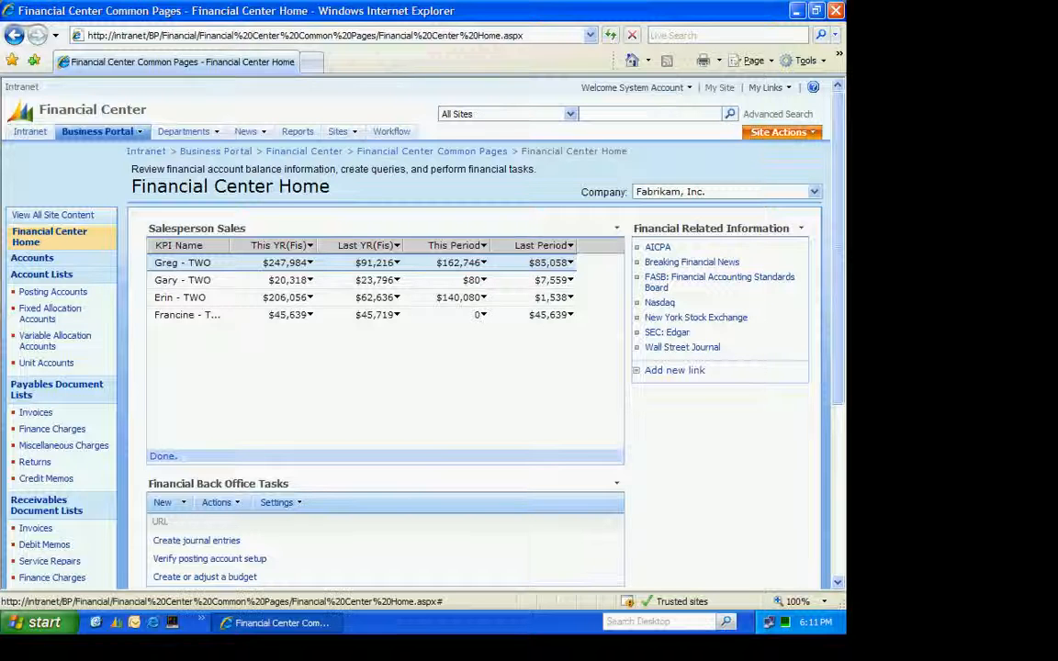
pyautogui.click(779, 132)
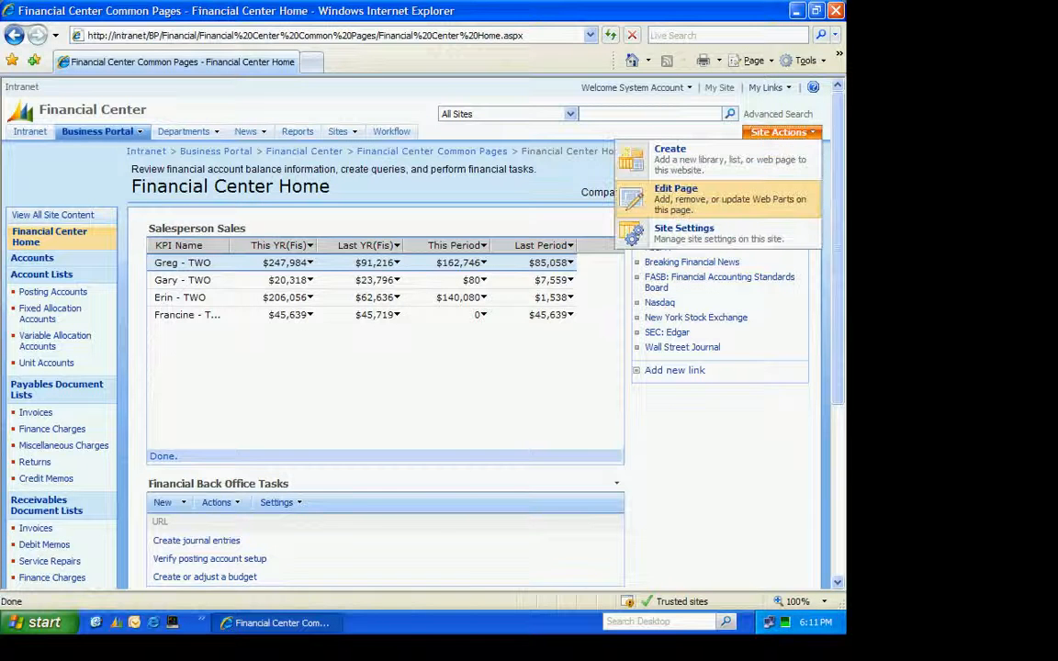
pyautogui.click(680, 197)
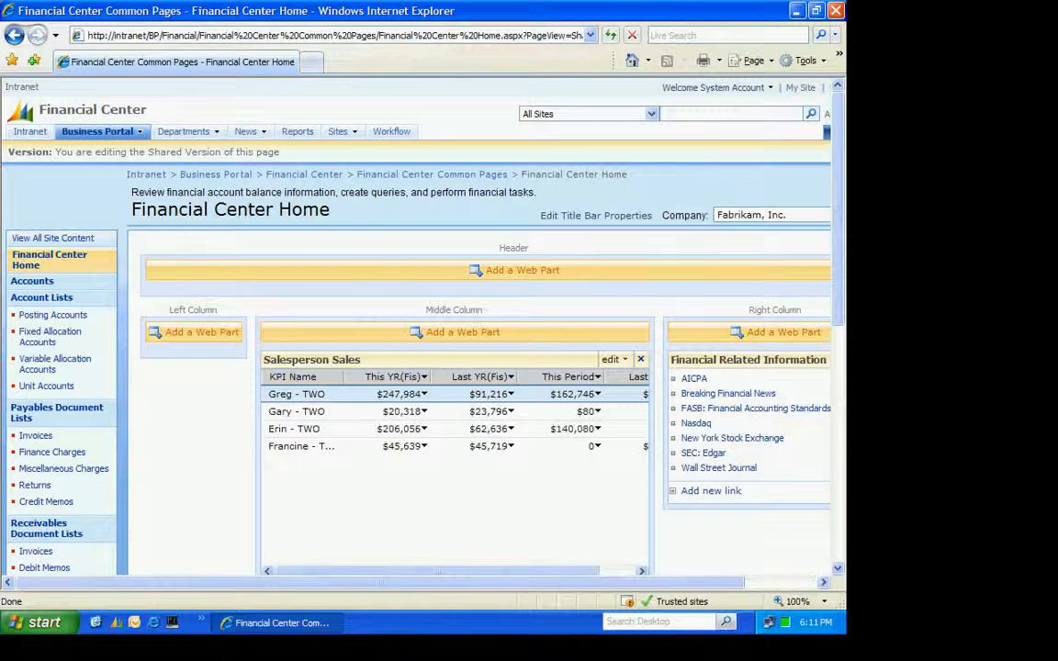
# Add a KPI Alert Web Part to the middle column of the Financial Center home page
pyautogui.click(455, 332)
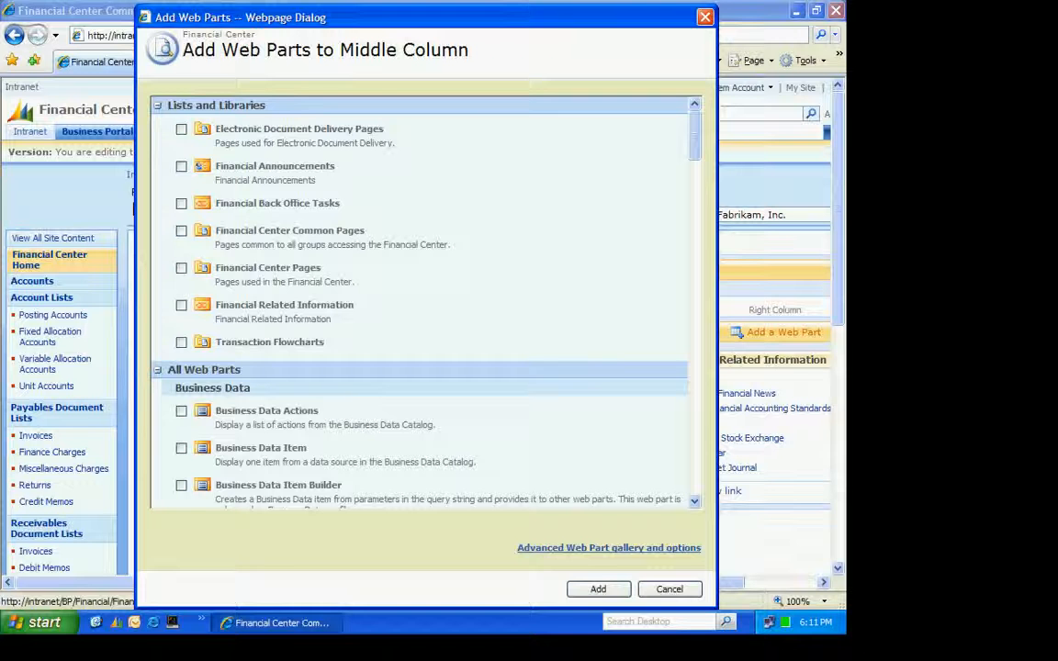
pyautogui.scroll(-5, 423, 303)
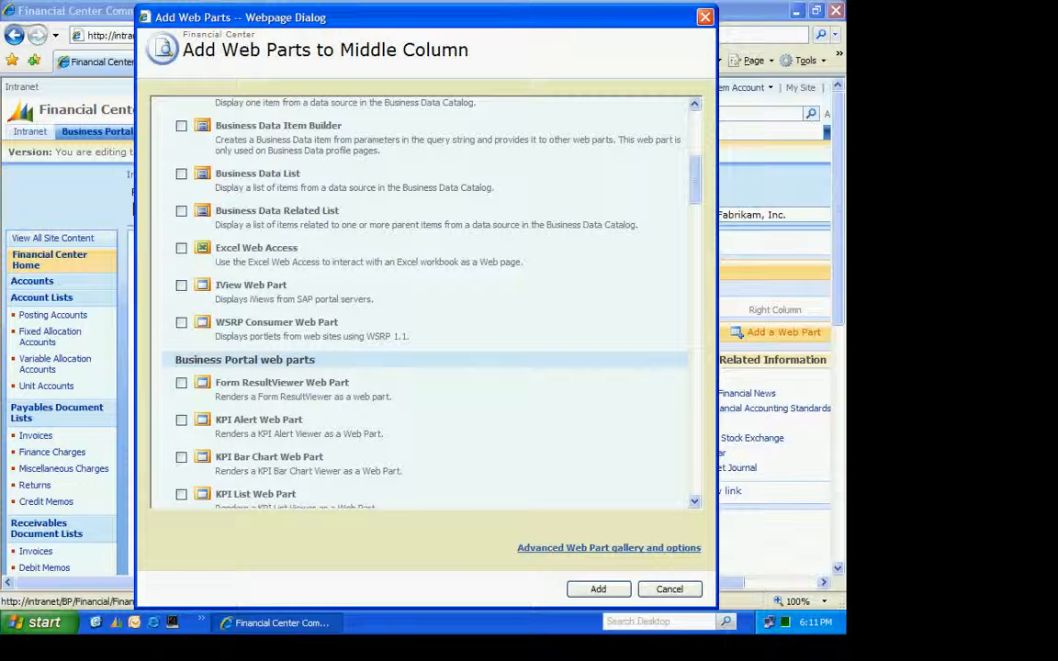
pyautogui.click(181, 420)
pyautogui.click(598, 590)
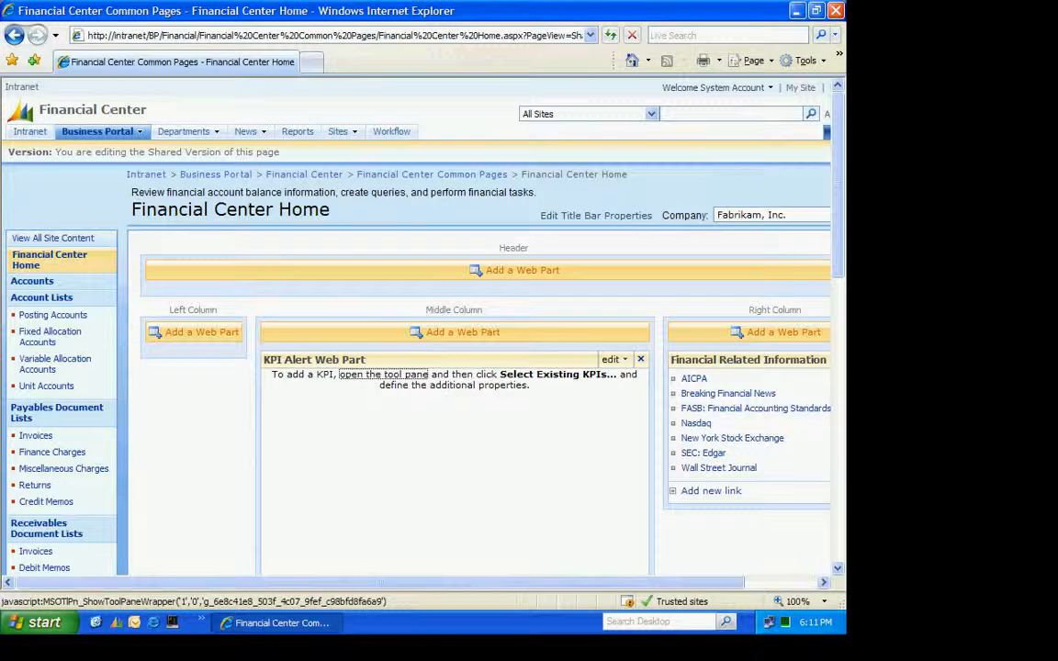
# Assign the existing KPIs Flex Benefits - TWO, Operating - TWO and Payroll - TWO from the _KPIs folder to the KPI Alert Web Part
pyautogui.click(383, 375)
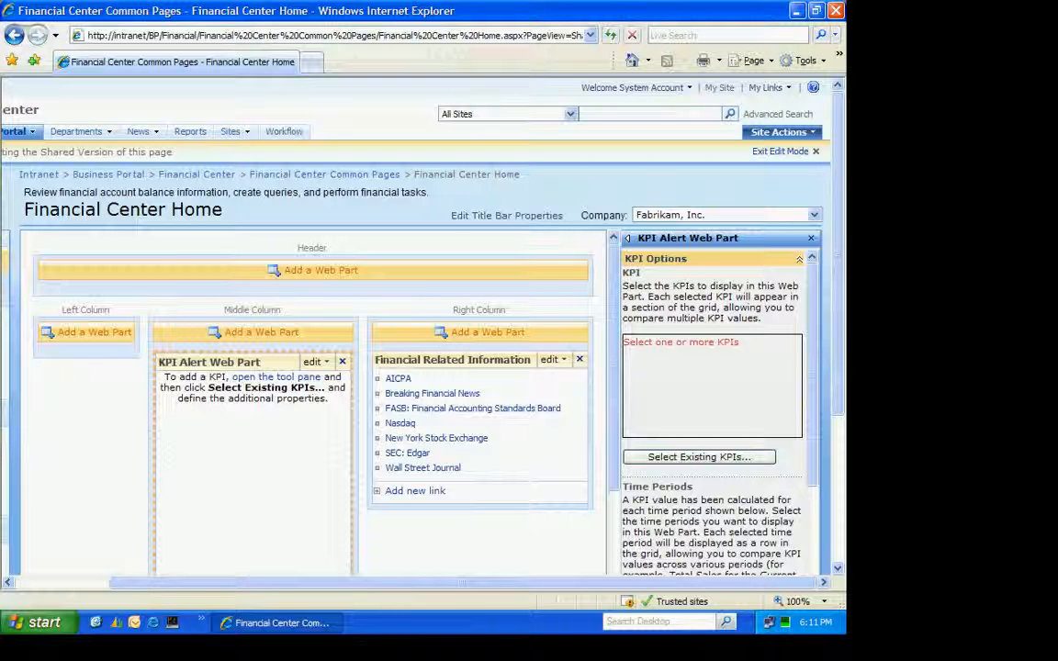
pyautogui.click(699, 456)
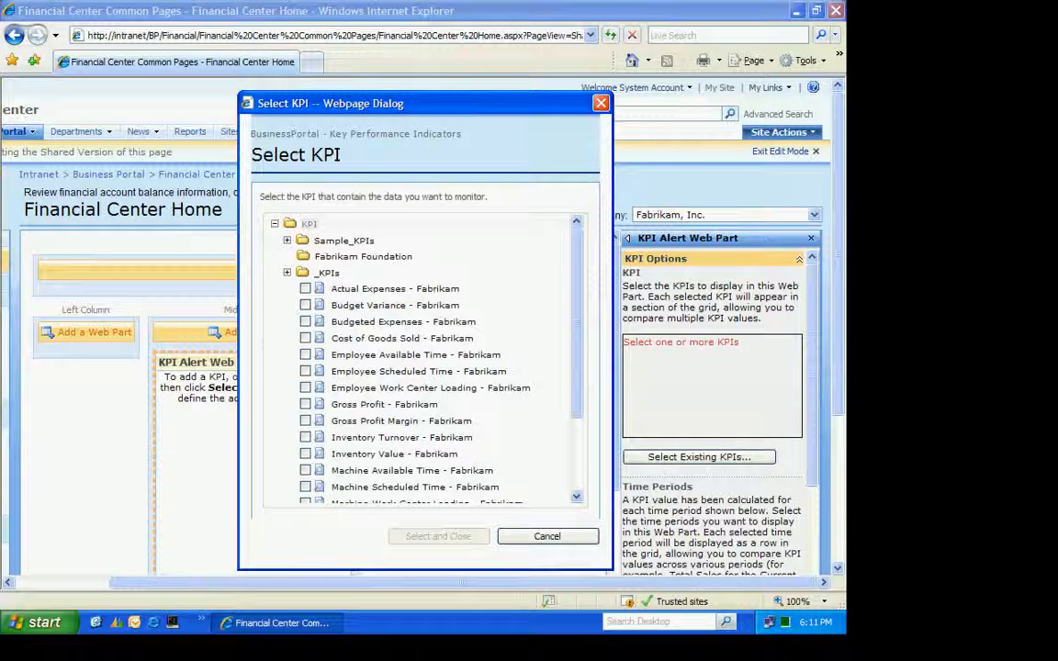
pyautogui.click(327, 273)
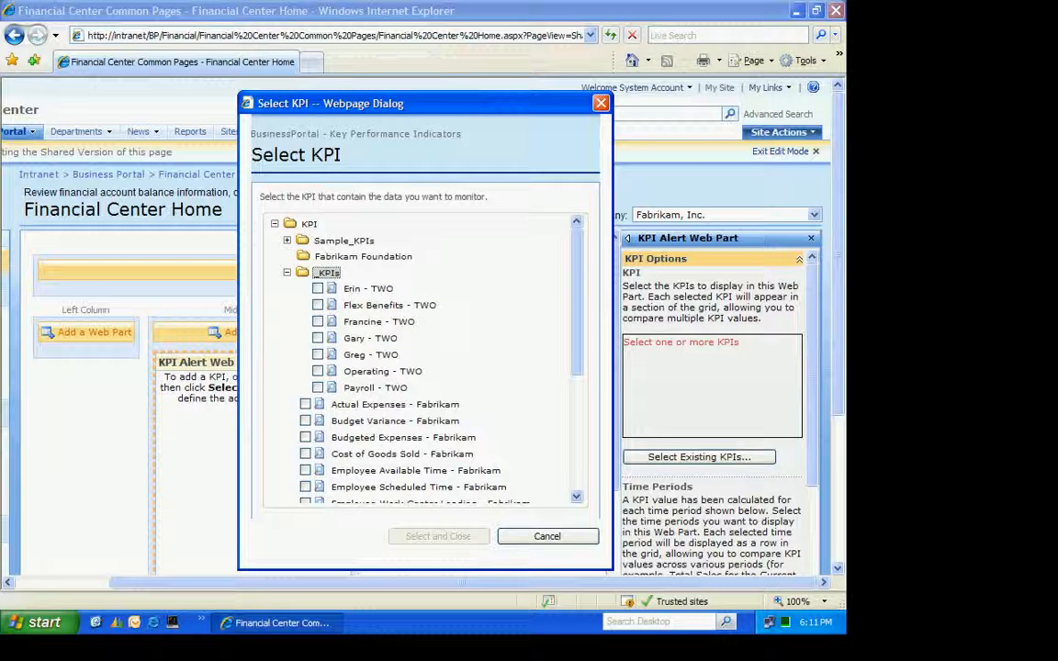
pyautogui.click(317, 305)
pyautogui.click(317, 372)
pyautogui.click(317, 387)
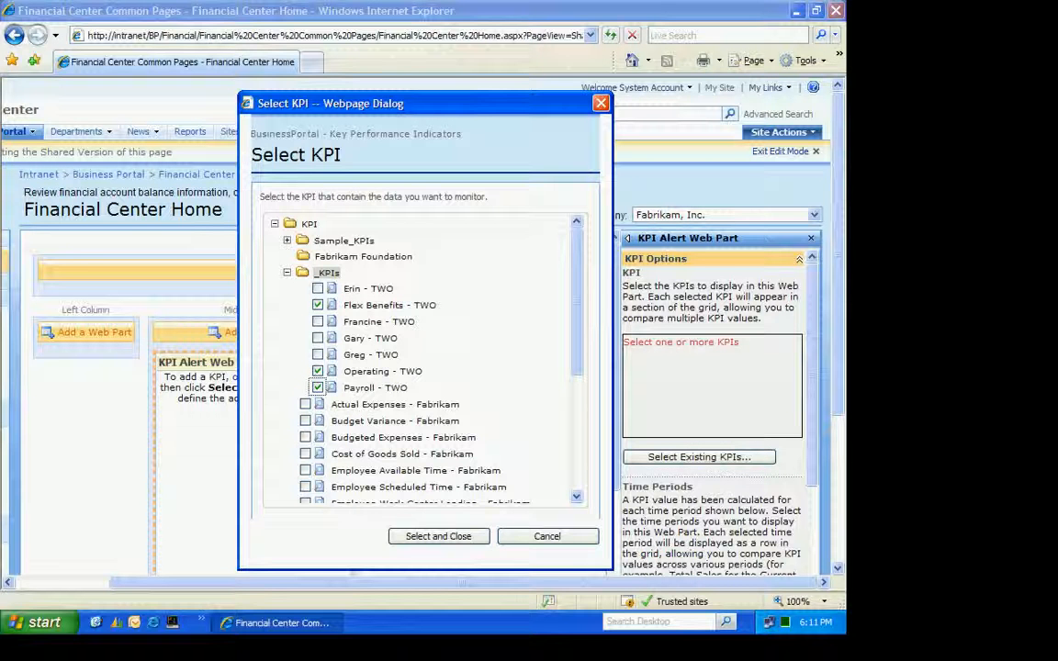
pyautogui.click(438, 537)
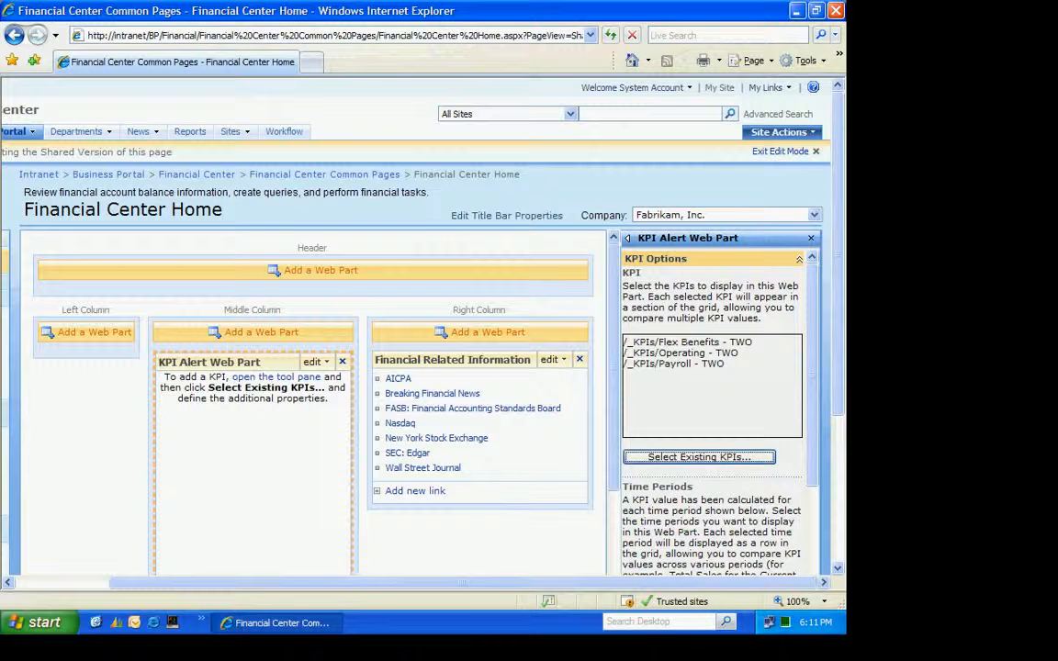
pyautogui.scroll(-4, 422, 367)
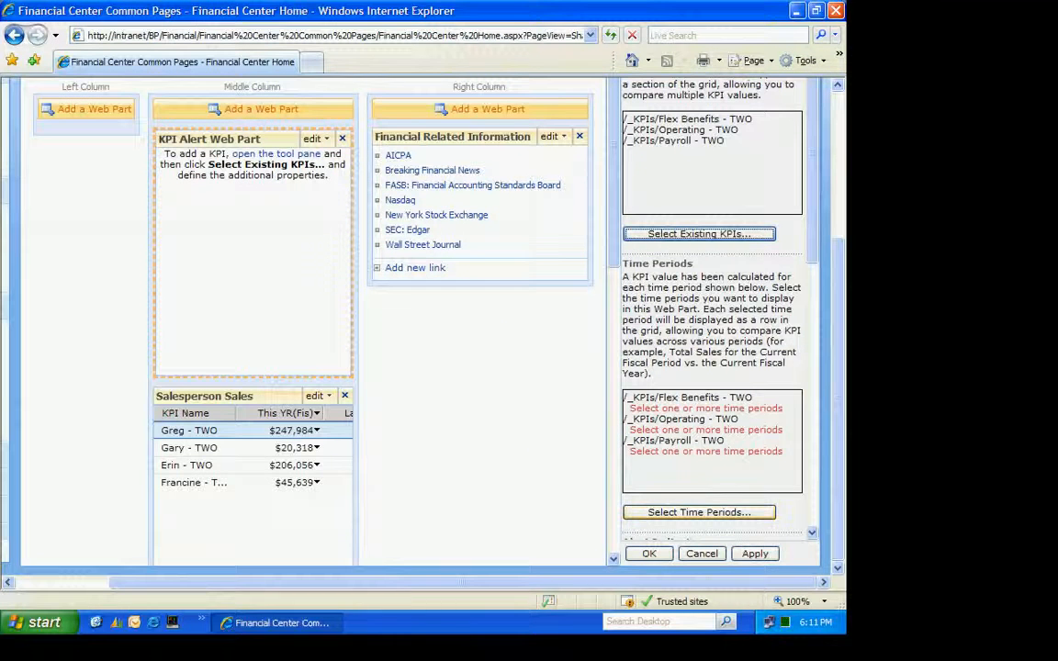
# Select the Current Year fiscal time period for the Flex Benefits - TWO, Operating - TWO and Payroll - TWO KPIs in the KPI Alert Web Part
pyautogui.click(687, 514)
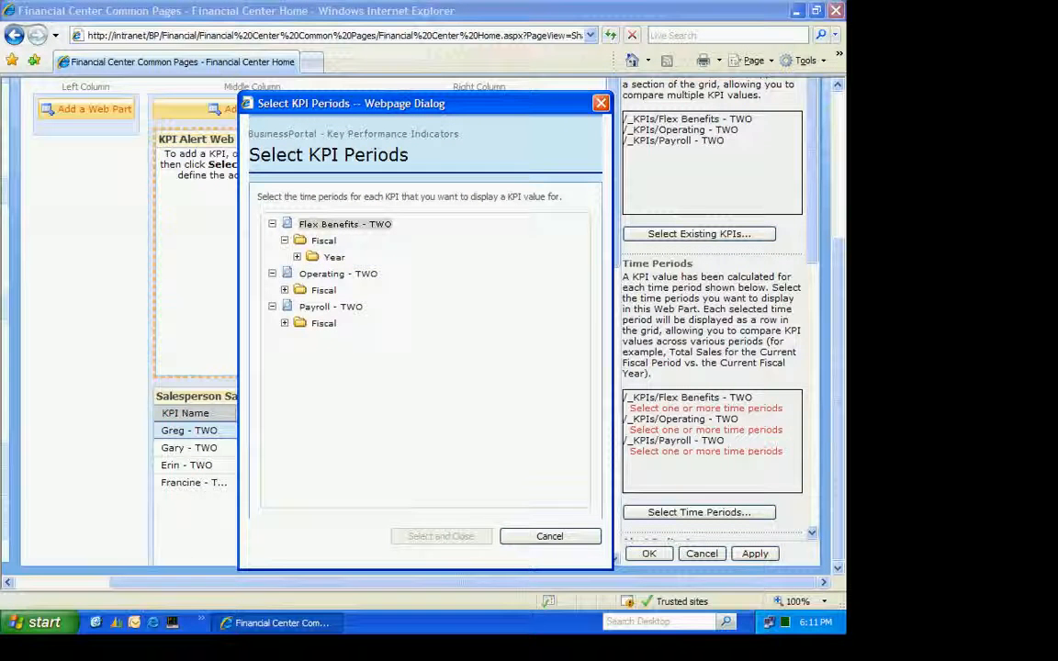
pyautogui.click(297, 257)
pyautogui.click(328, 273)
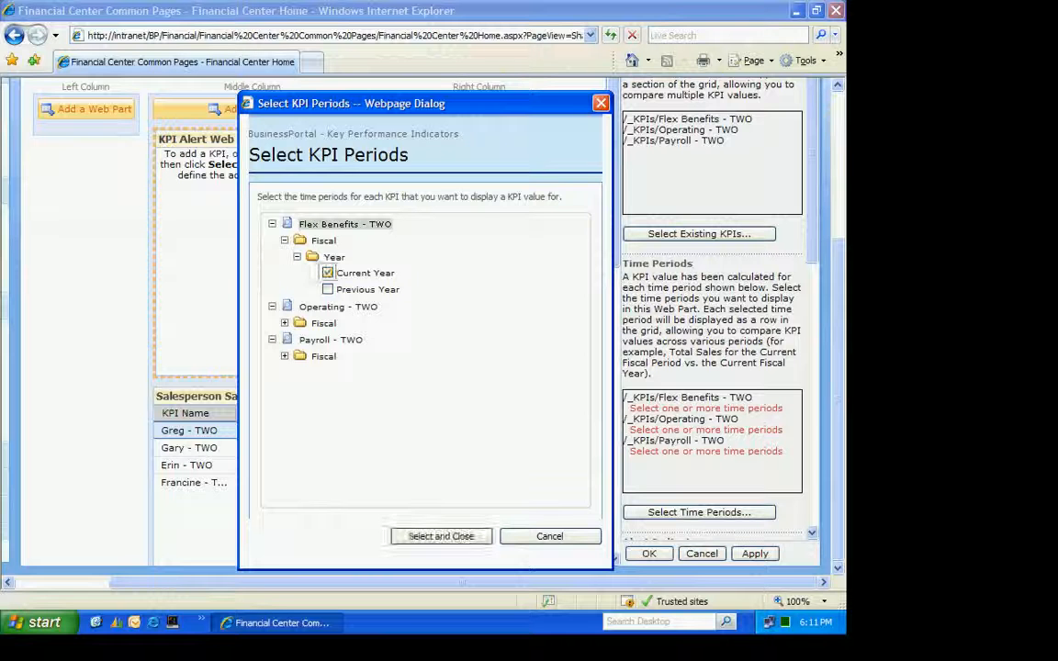
pyautogui.click(284, 324)
pyautogui.click(296, 340)
pyautogui.click(328, 356)
pyautogui.click(284, 406)
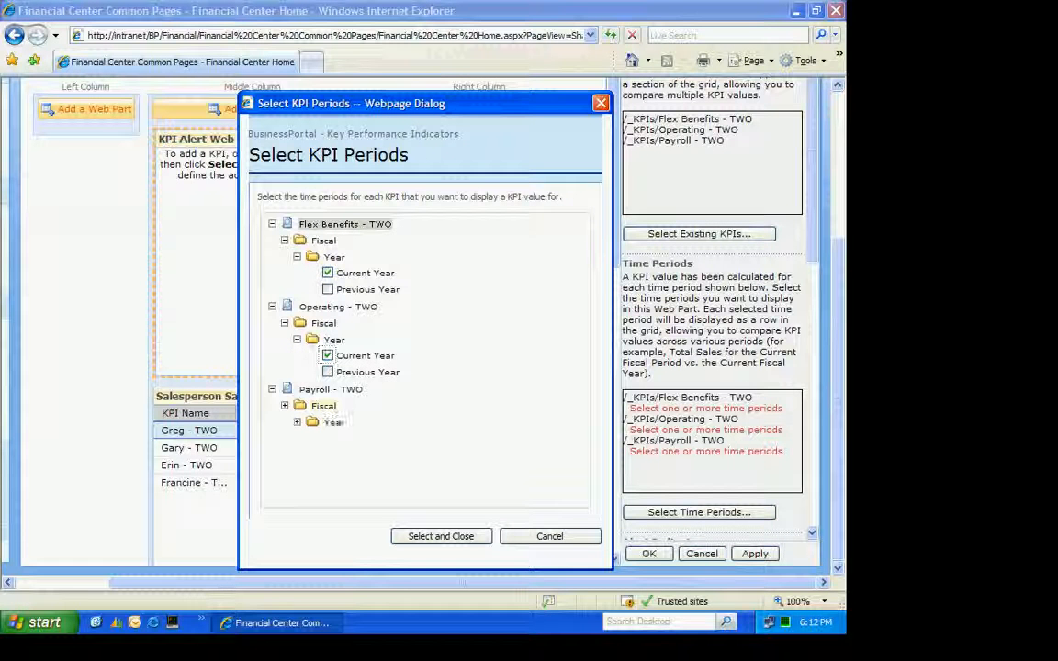
pyautogui.click(296, 422)
pyautogui.click(328, 439)
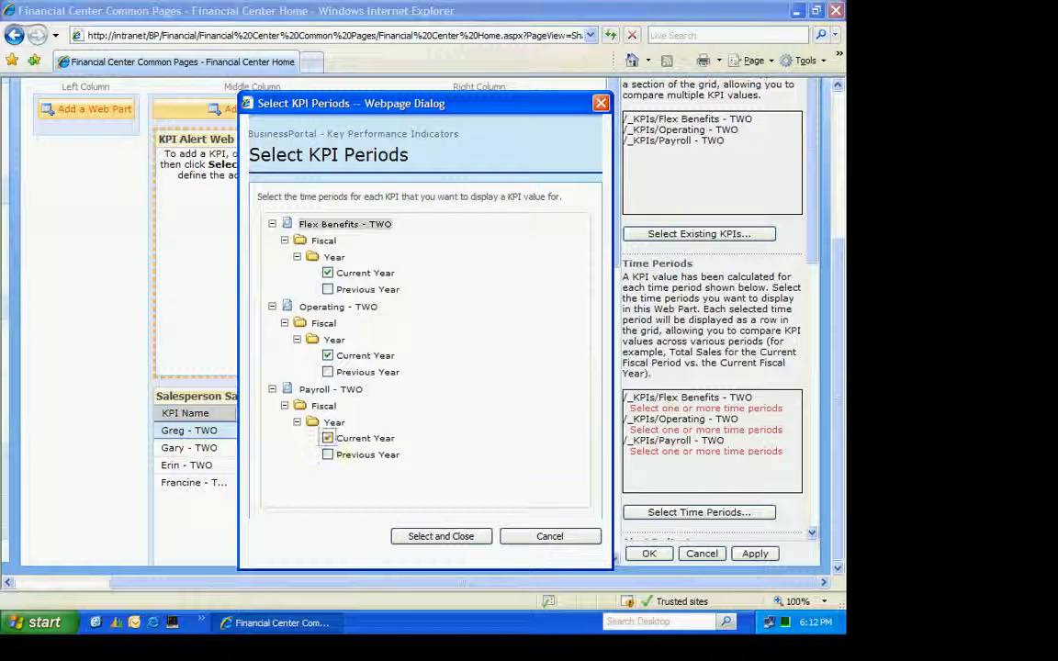
pyautogui.click(441, 536)
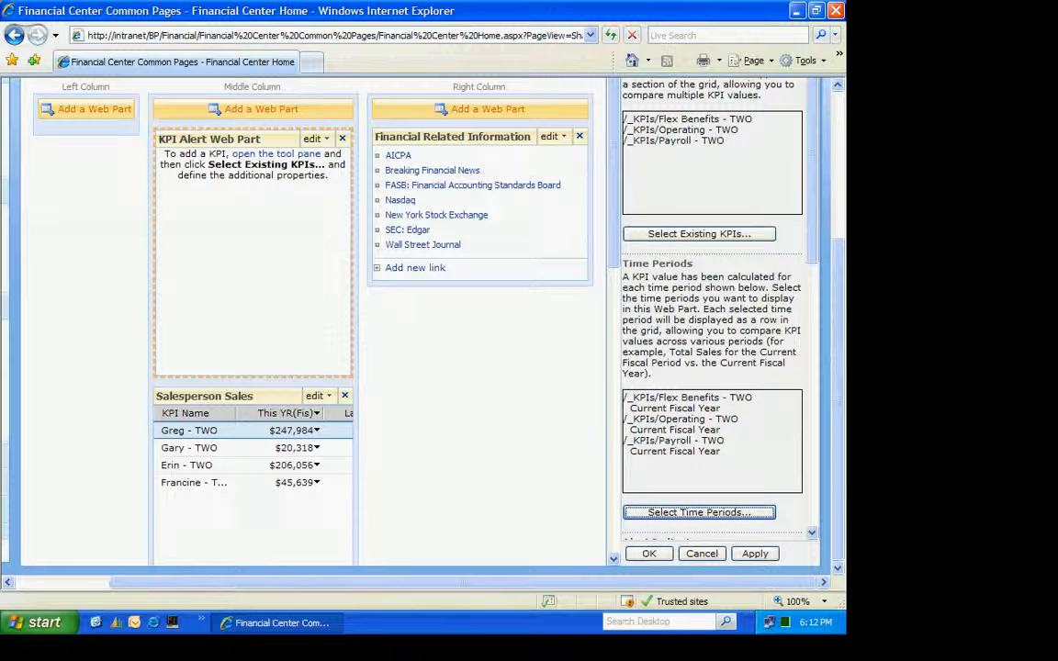
# Apply the Stoplight Complete alert indicators to the KPI Alert Web Part and exit the page's edit mode
pyautogui.scroll(-5, 712, 312)
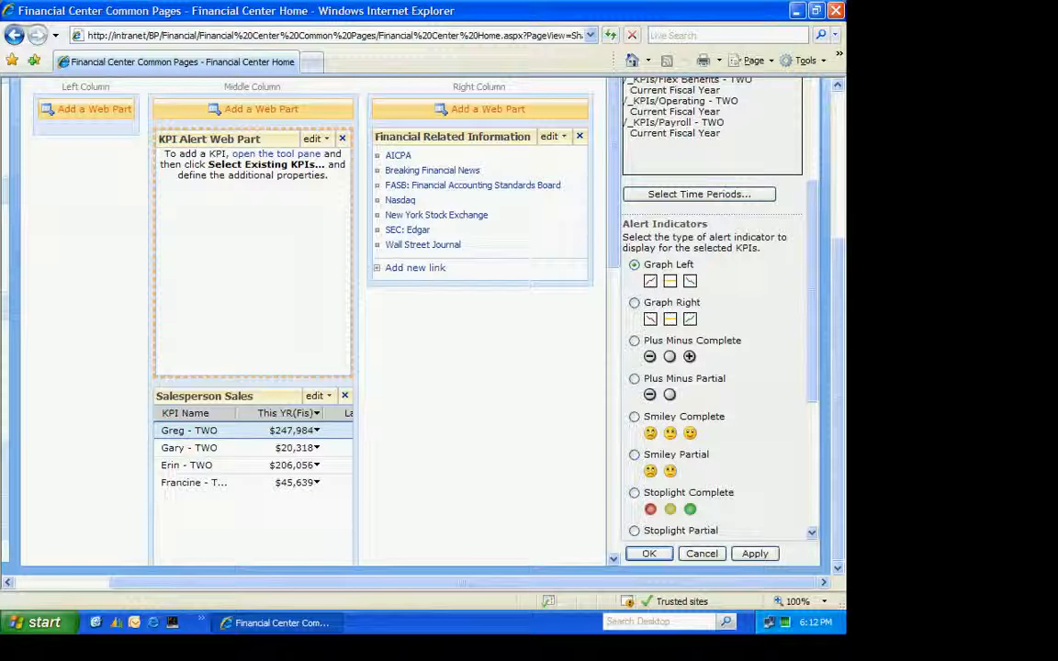
pyautogui.click(634, 493)
pyautogui.scroll(-3, 717, 312)
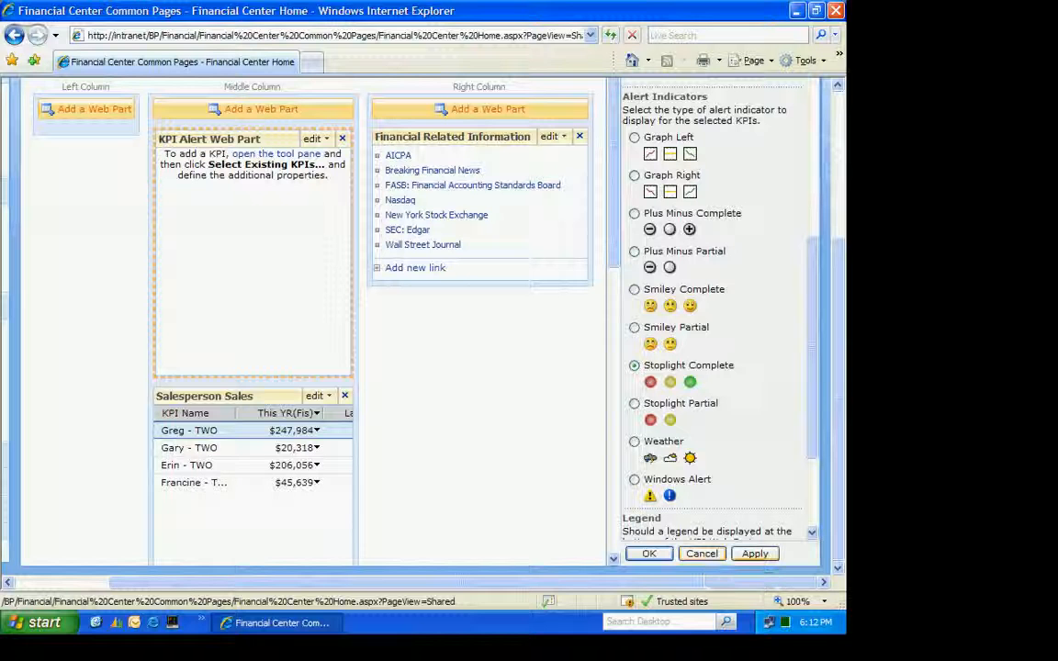
pyautogui.click(755, 554)
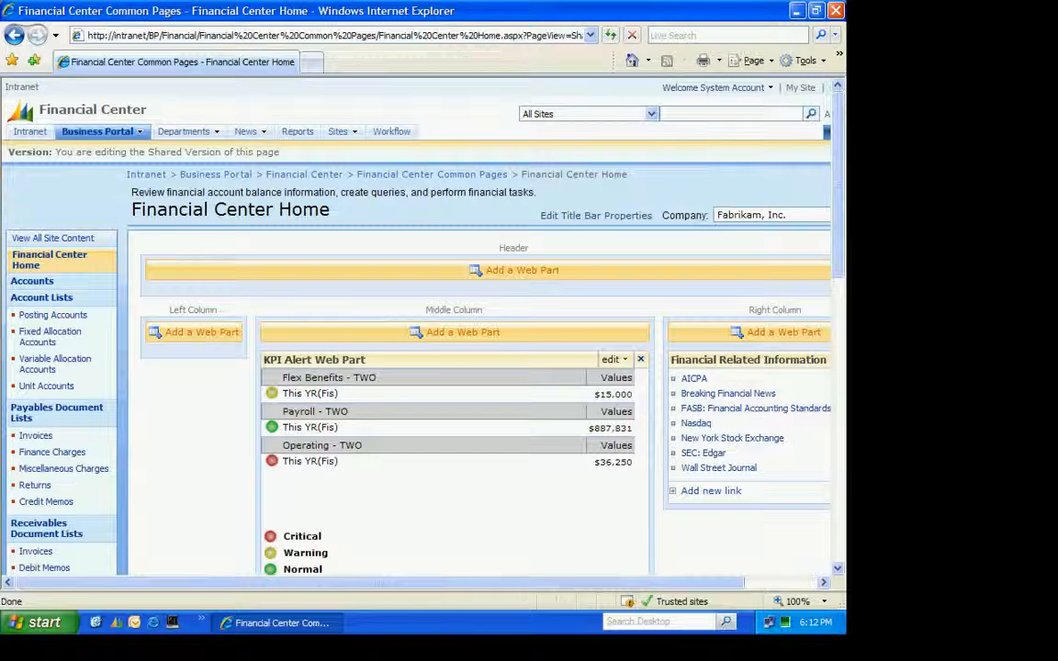
pyautogui.moveTo(381, 582); pyautogui.dragTo(453, 583)
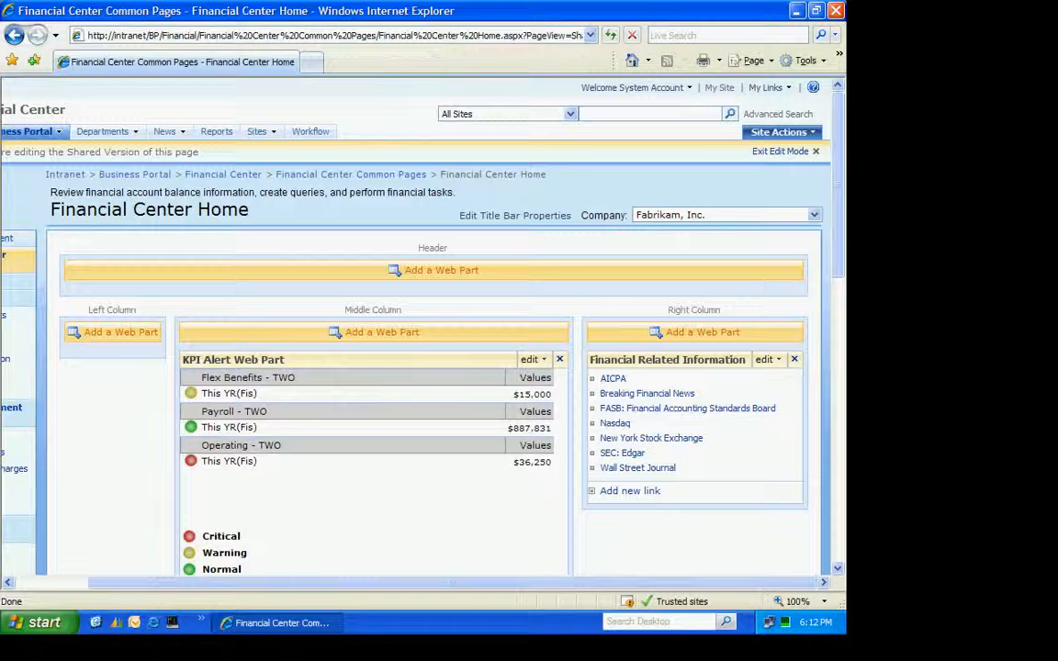
pyautogui.click(780, 152)
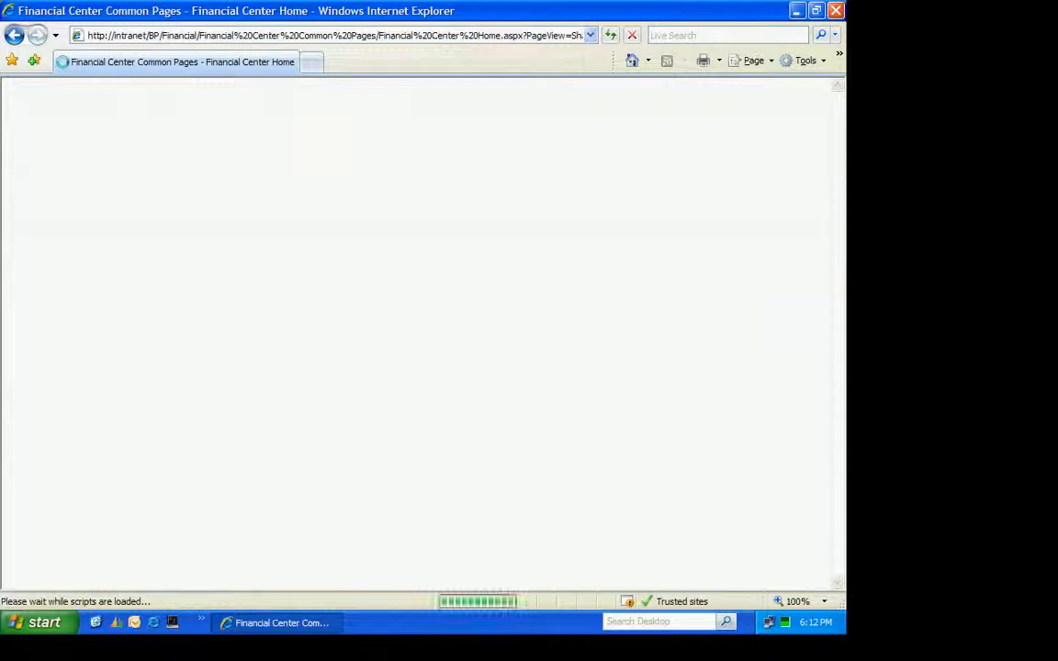